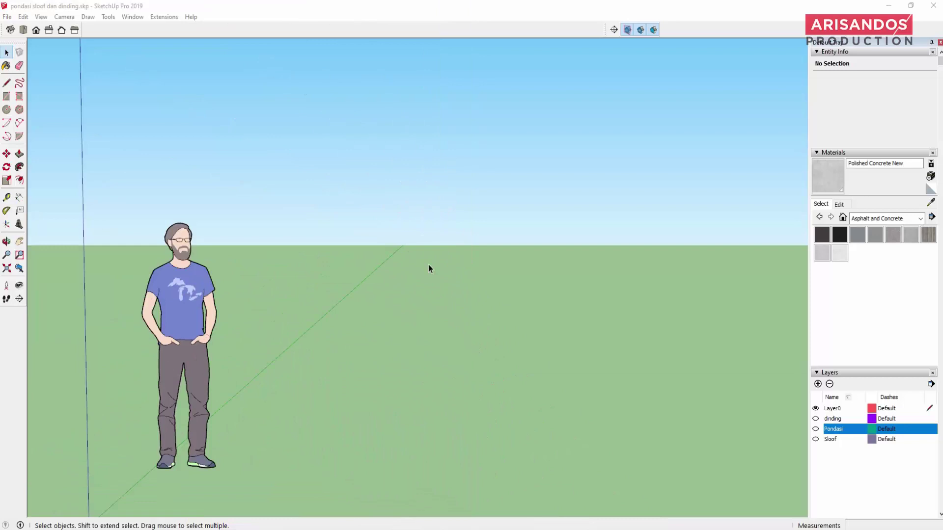
- Switch to the front view and orbit down until the ground plane fills the view
scroll(322, 171, down, 3)
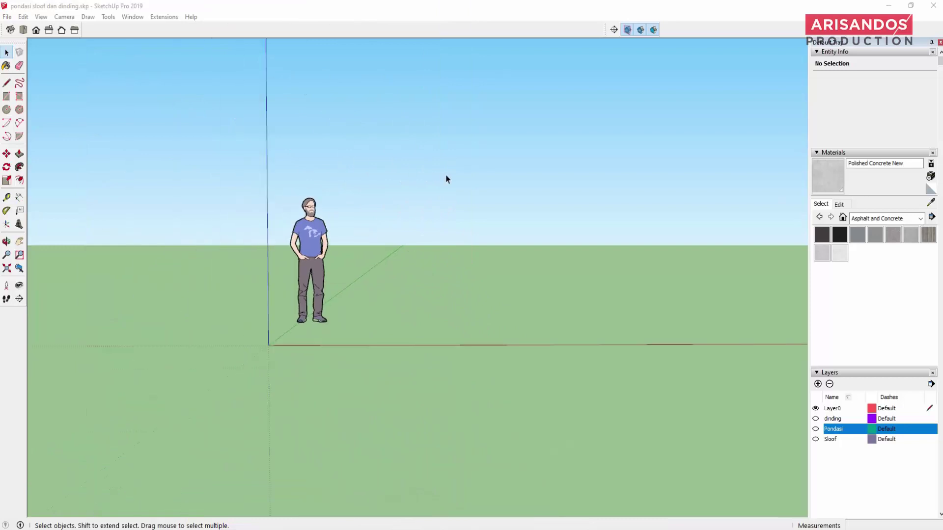
mouse_move(446, 176)
middle_down()
mouse_move(423, 280)
mouse_move(443, 175)
middle_up()
key(F3)
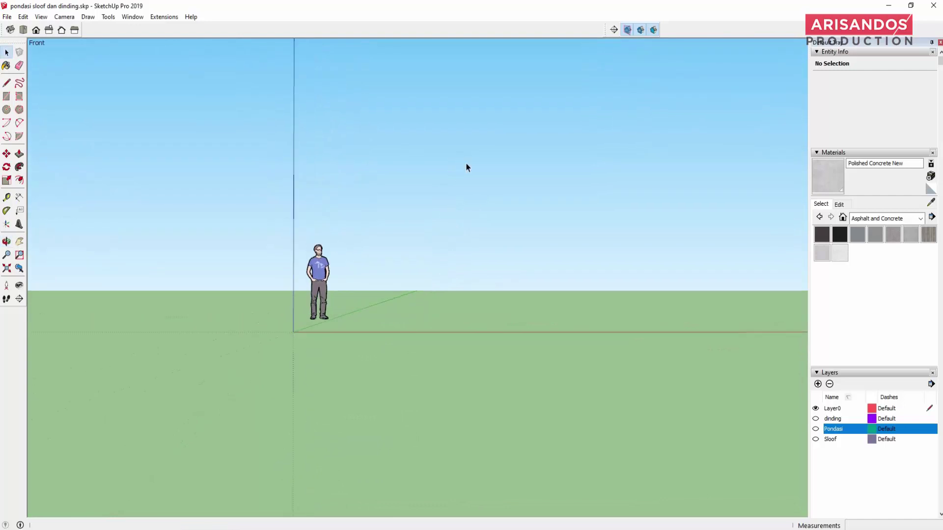
key(space)
scroll(291, 329, up, 1)
scroll(290, 326, up, 2)
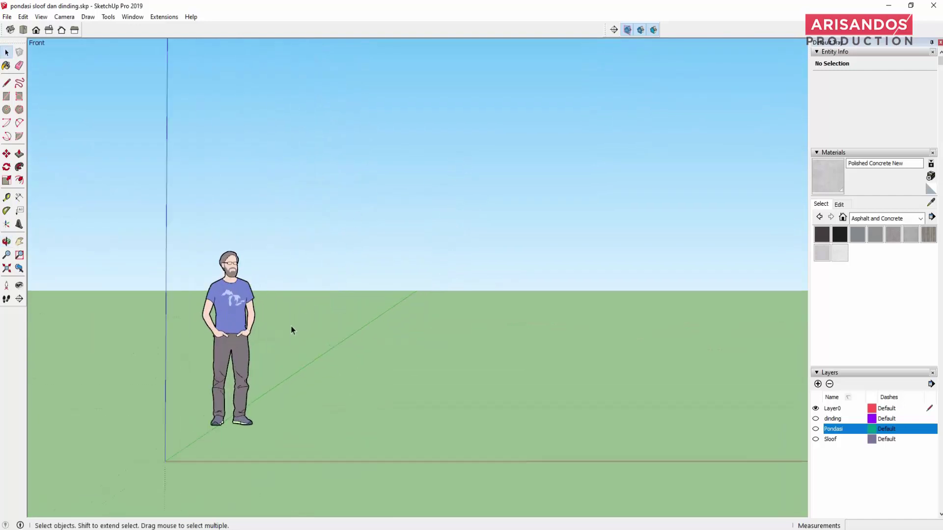
scroll(295, 307, up, 2)
scroll(308, 213, down, 2)
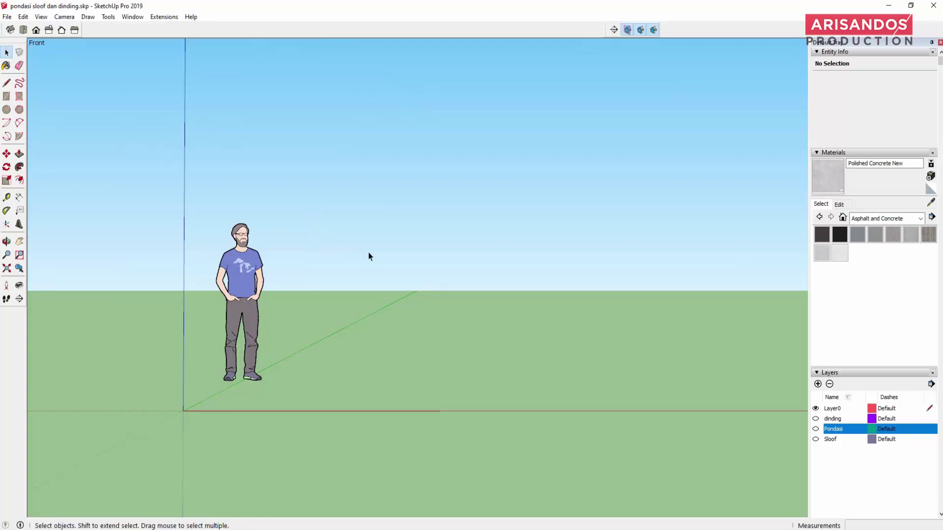
mouse_move(334, 294)
middle_down()
mouse_move(311, 367)
mouse_move(392, 255)
mouse_move(485, 223)
mouse_move(439, 274)
mouse_move(283, 285)
mouse_move(223, 309)
mouse_move(368, 223)
mouse_move(411, 349)
mouse_move(219, 368)
mouse_move(395, 312)
mouse_move(441, 233)
mouse_move(379, 311)
mouse_move(315, 340)
mouse_move(190, 248)
middle_up()
scroll(264, 303, up, 1)
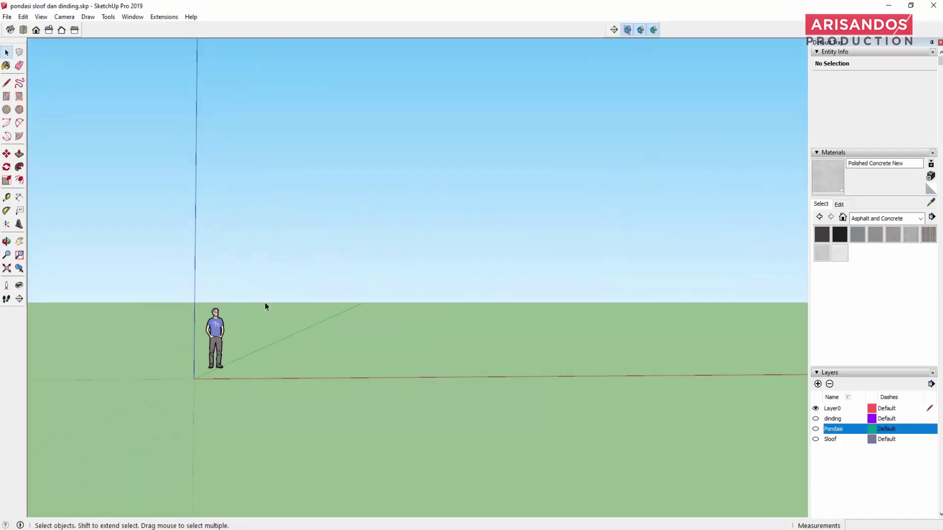
scroll(264, 303, up, 1)
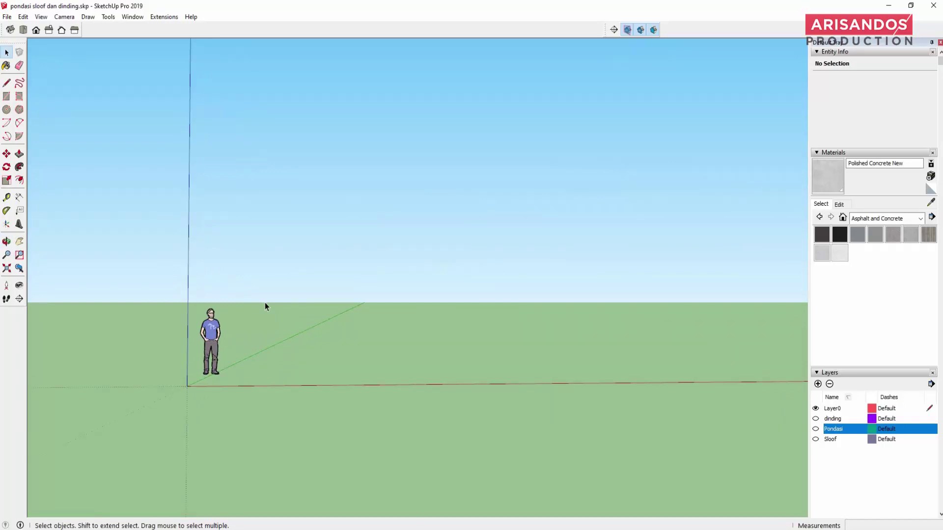
scroll(225, 308, down, 1)
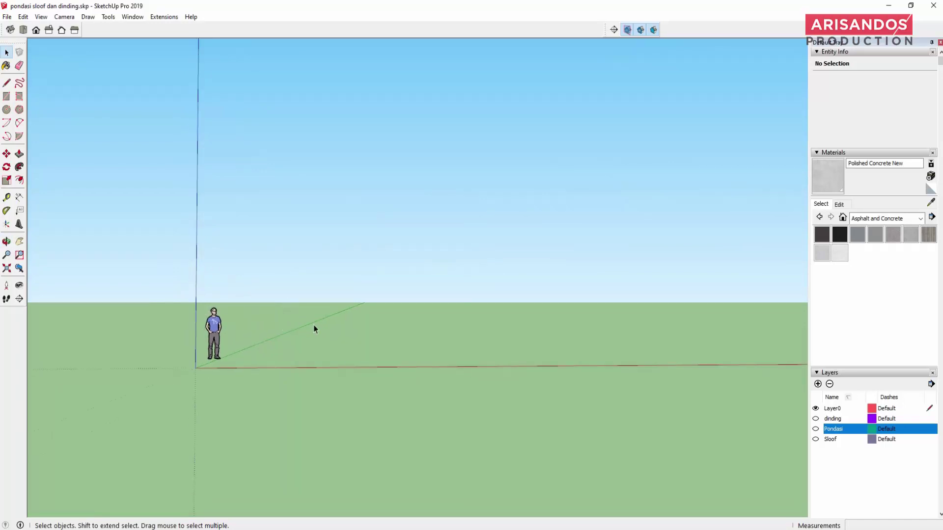
scroll(226, 316, down, 1)
mouse_move(353, 308)
middle_down()
mouse_move(357, 405)
mouse_move(254, 302)
middle_up()
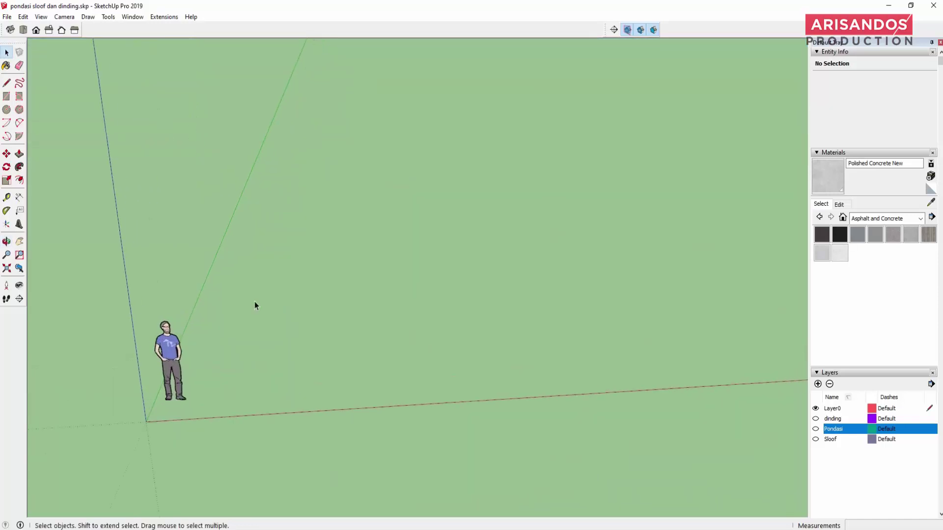
- Draw a 100 × 100 cm rectangle on the ground near the origin
click(6, 96)
scroll(305, 310, up, 2)
click(216, 405)
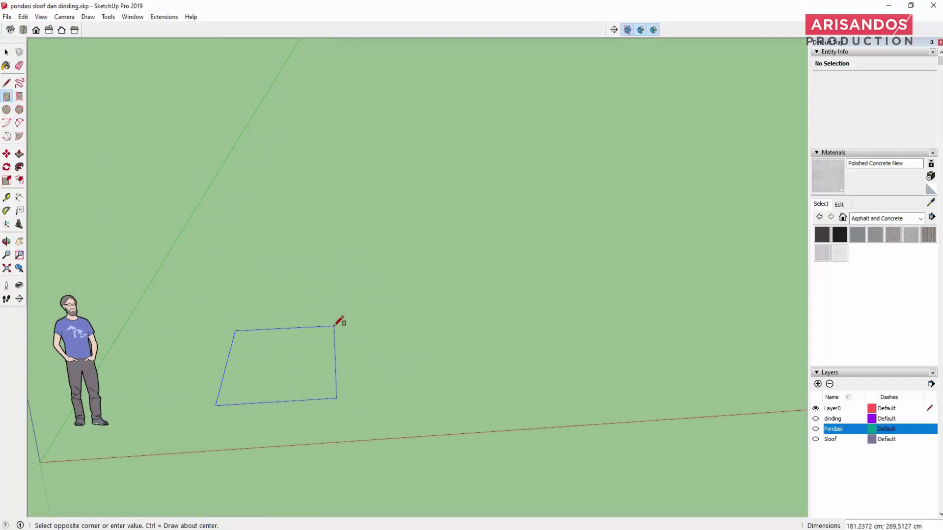
text(100;100)
key(Return)
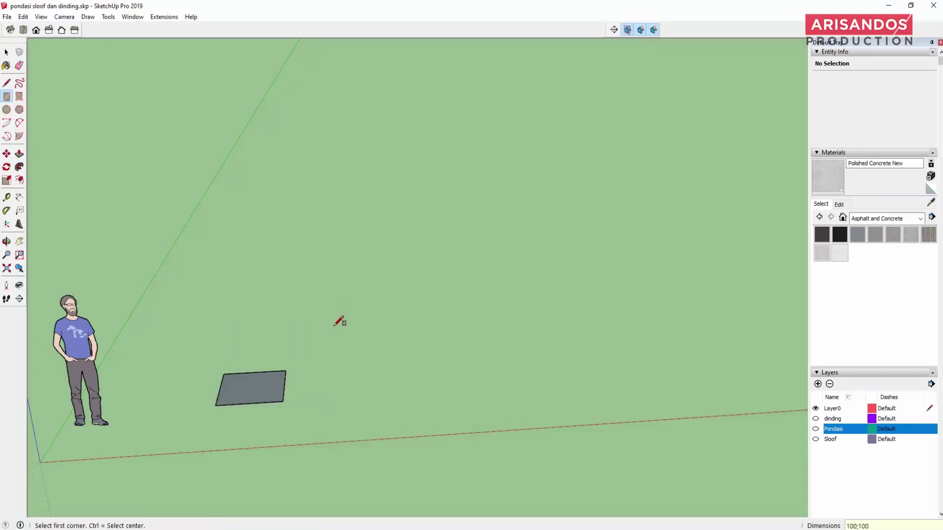
- Orbit and zoom around the new square face to inspect it
scroll(244, 400, up, 3)
mouse_move(244, 400)
middle_down()
mouse_move(446, 377)
mouse_move(256, 389)
middle_up()
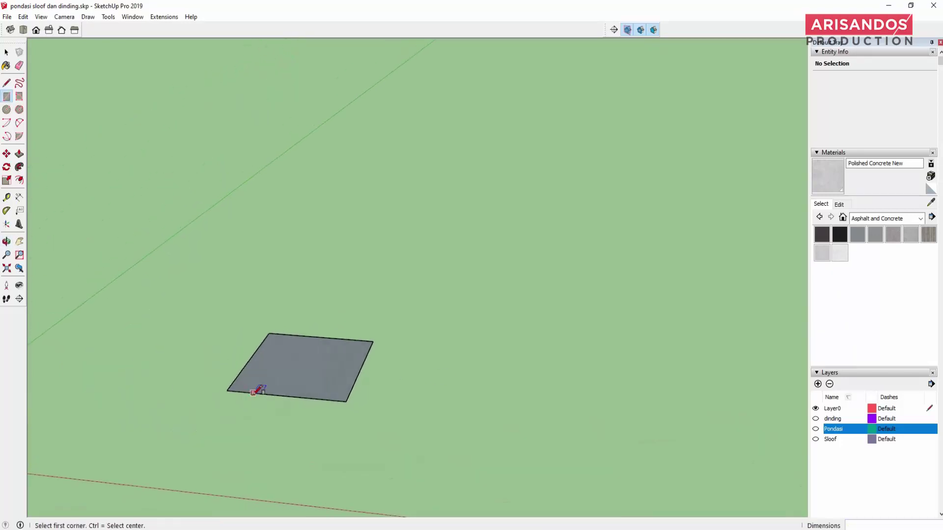
key(space)
scroll(406, 319, down, 3)
middle_drag(406, 319, 406, 347)
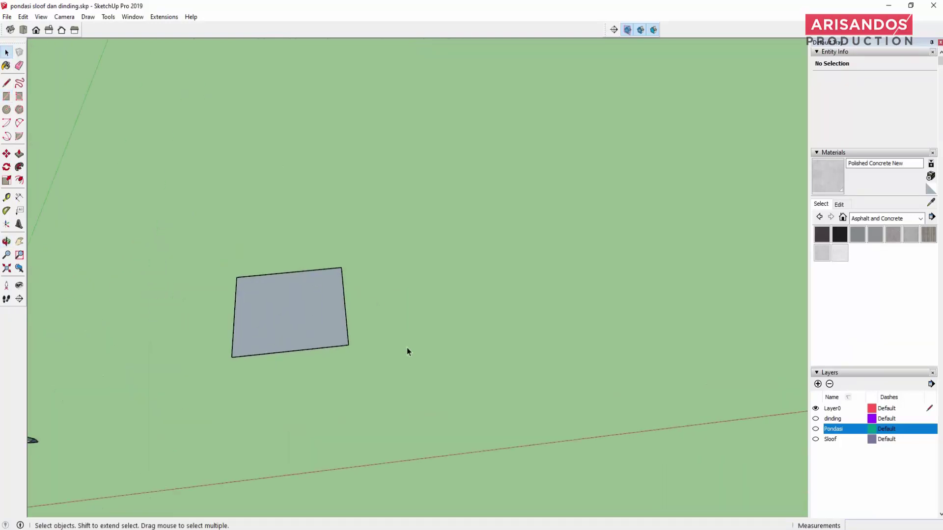
scroll(411, 383, up, 2)
scroll(416, 418, down, 2)
middle_drag(417, 418, 337, 365)
scroll(317, 290, up, 3)
scroll(308, 300, up, 3)
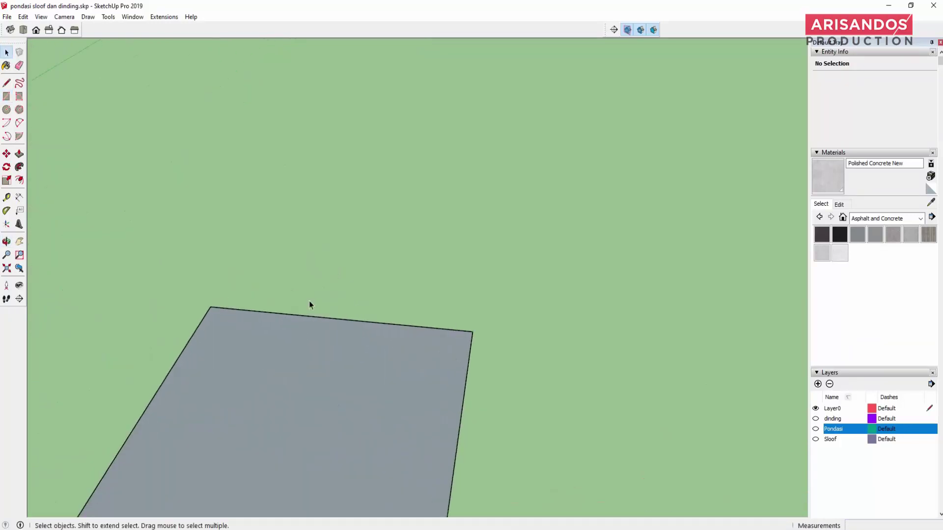
- Select the square face and read its 10000 cm² area in Entity Info
scroll(309, 362, down, 2)
click(282, 334)
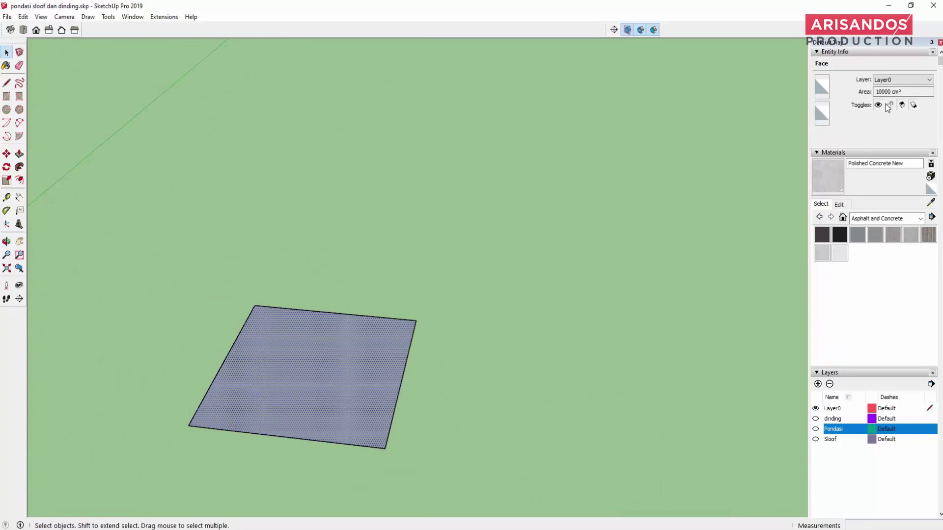
click(885, 92)
click(884, 92)
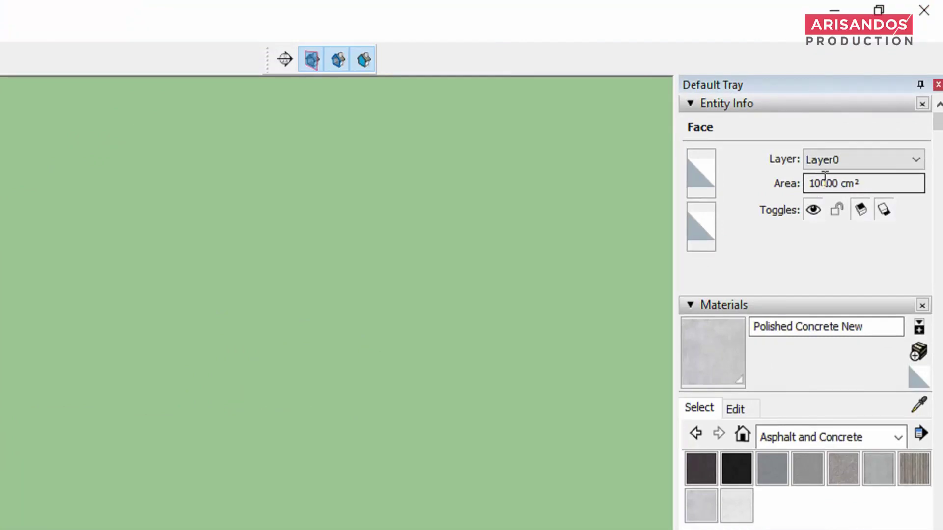
click(822, 181)
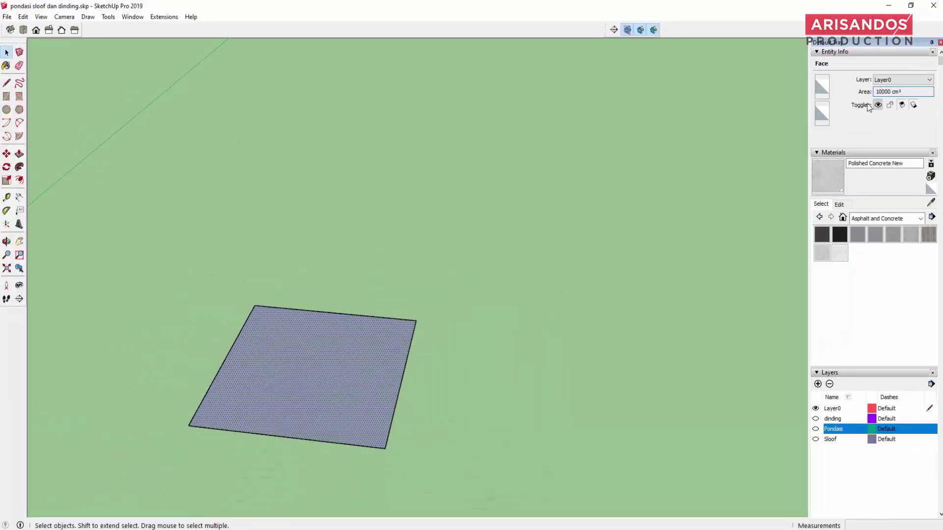
click(135, 17)
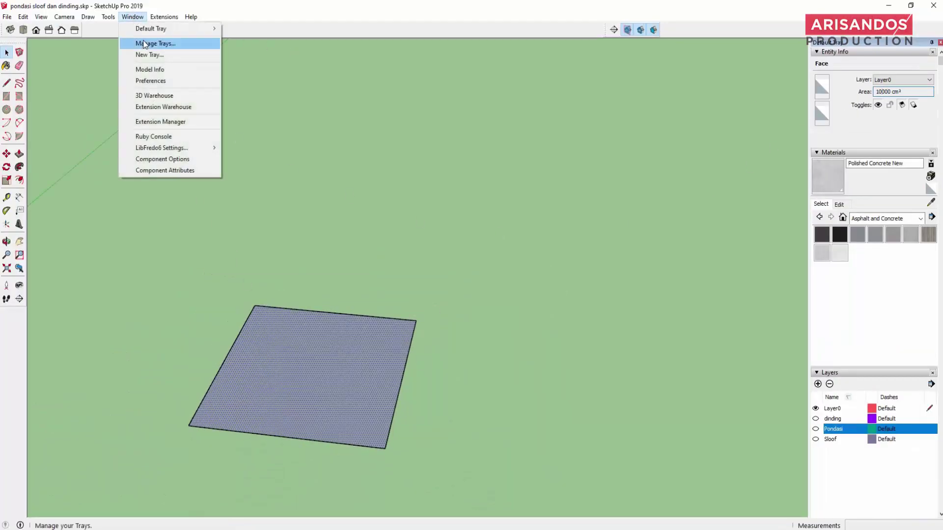
- Set the model's length units to metres with 0,0 m precision in Model Info
click(157, 69)
drag(731, 206, 370, 131)
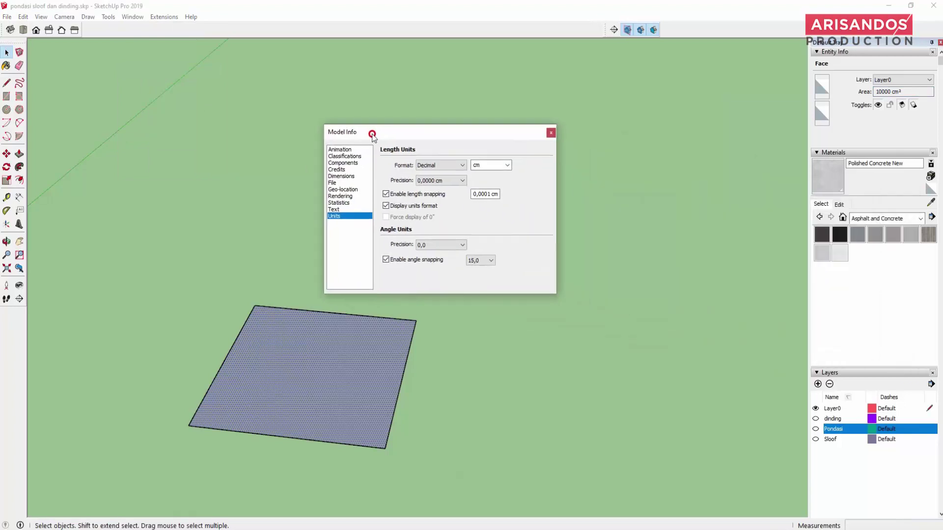
click(502, 159)
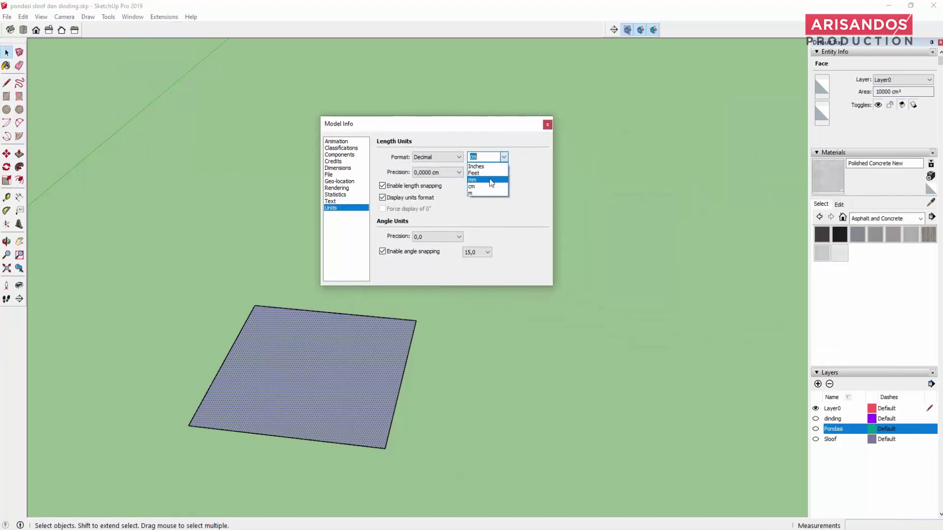
click(481, 194)
click(436, 171)
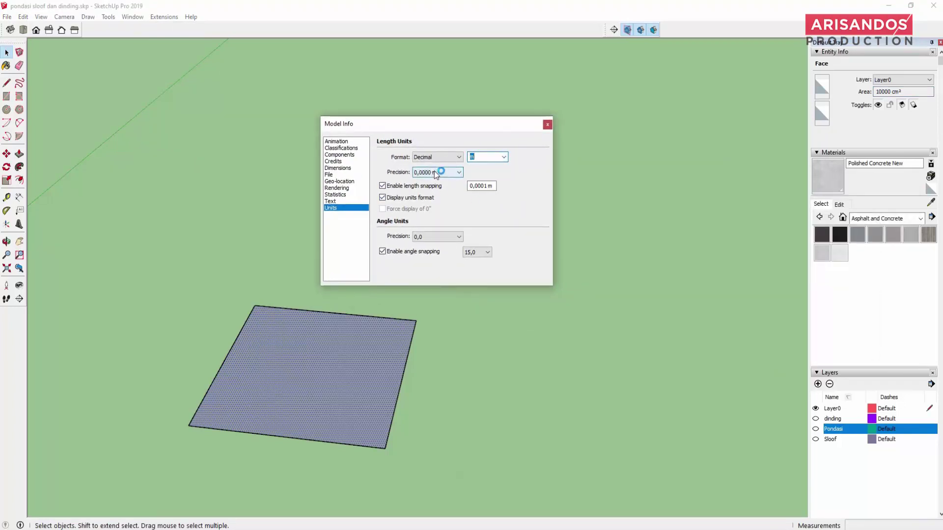
click(444, 187)
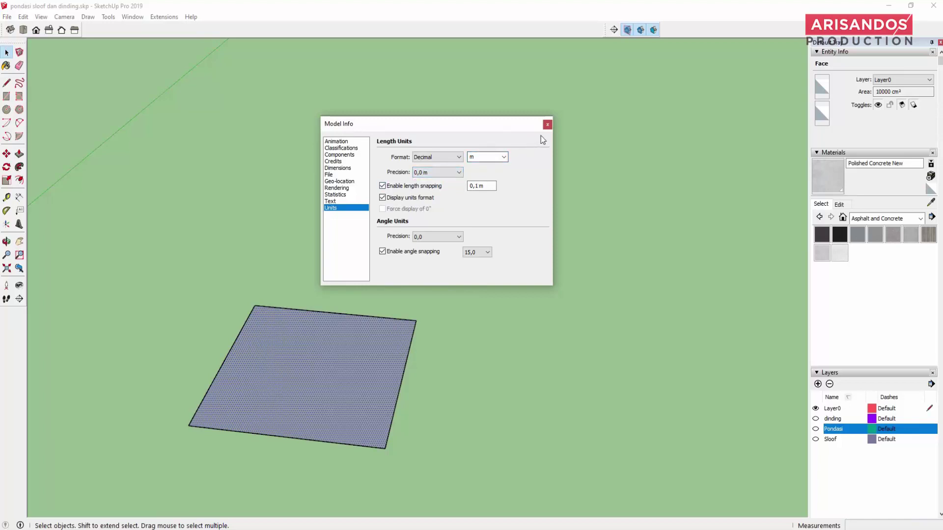
click(547, 125)
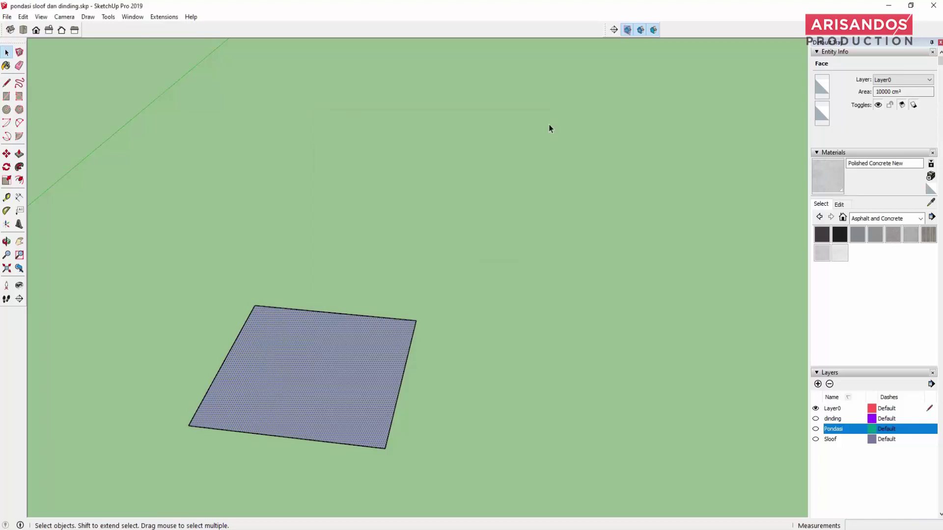
click(442, 280)
- Reselect the face to see its area in m², orbiting to view it from above
click(329, 343)
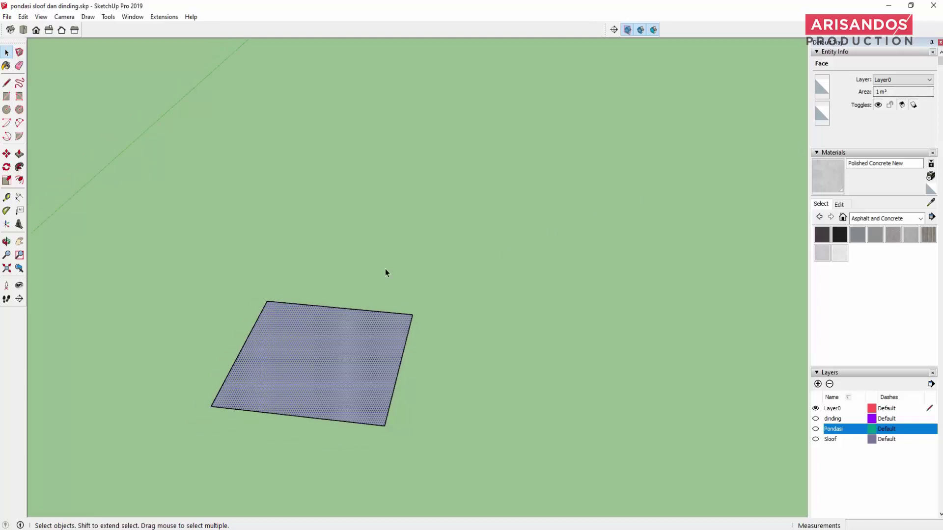
middle_drag(416, 287, 344, 378)
scroll(325, 308, up, 3)
middle_drag(325, 307, 414, 322)
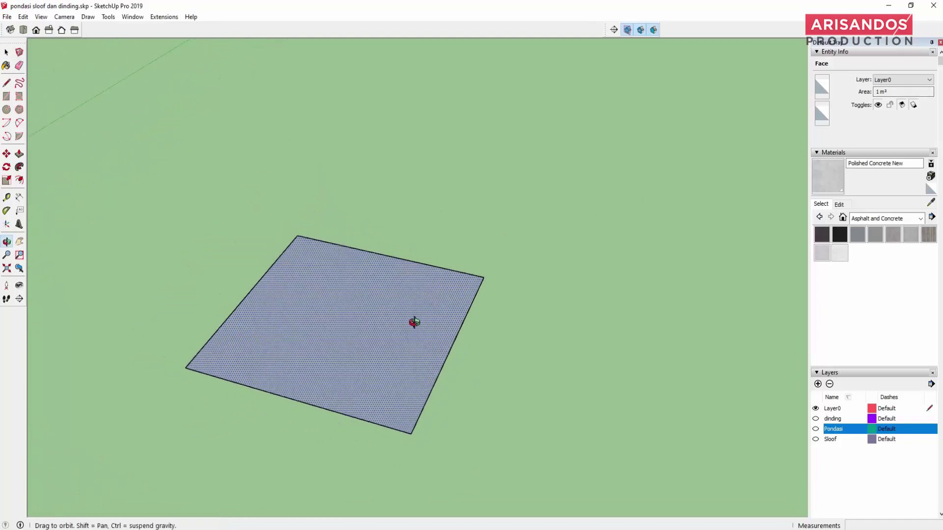
mouse_move(345, 349)
middle_down()
mouse_move(475, 257)
mouse_move(465, 352)
middle_up()
scroll(343, 333, down, 3)
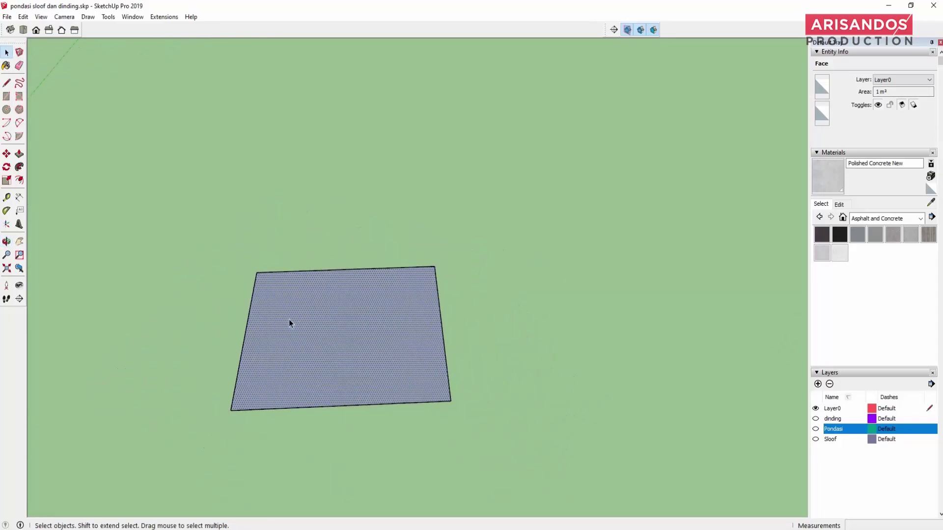
scroll(290, 307, up, 1)
scroll(223, 250, down, 1)
- Confirm an edge measures 1 m and the face 1 m², then orbit out
mouse_move(161, 199)
mouse_down()
mouse_move(459, 373)
mouse_move(487, 379)
mouse_up()
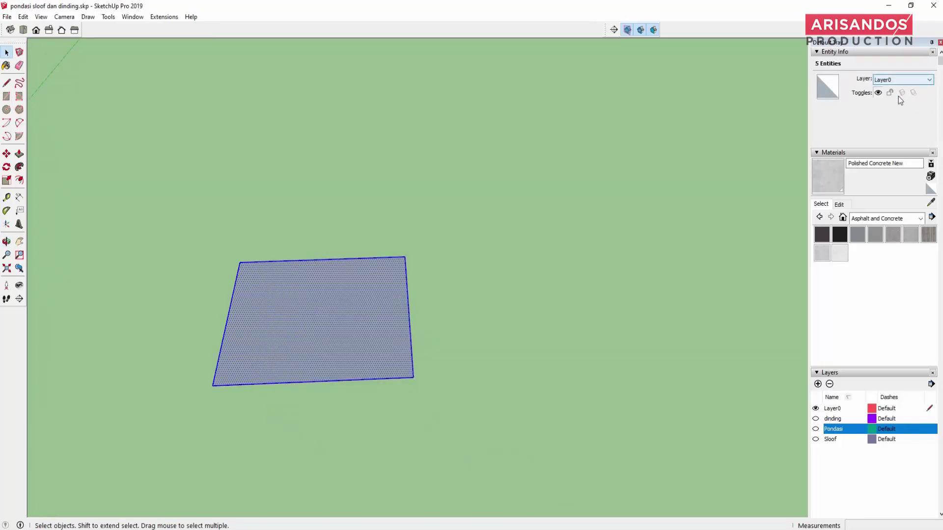
scroll(413, 317, up, 1)
scroll(408, 294, up, 2)
click(403, 277)
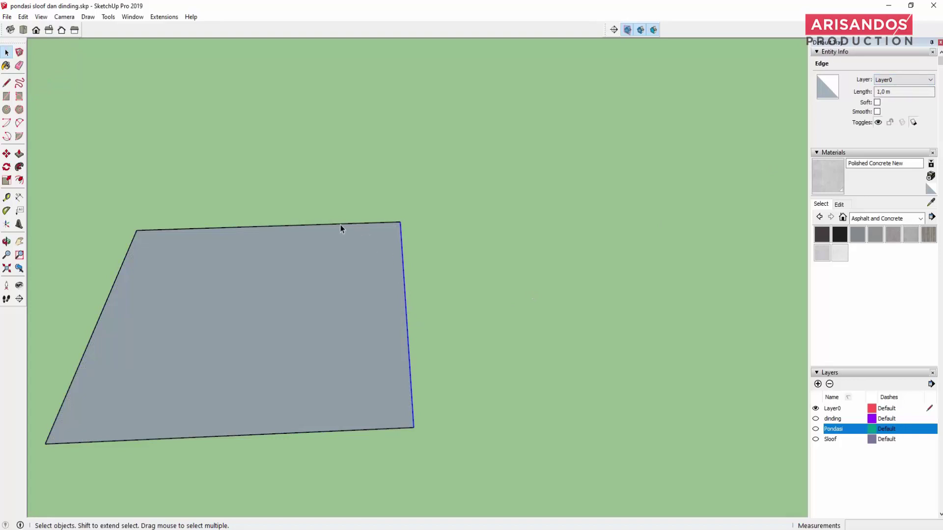
scroll(137, 267, down, 2)
click(267, 288)
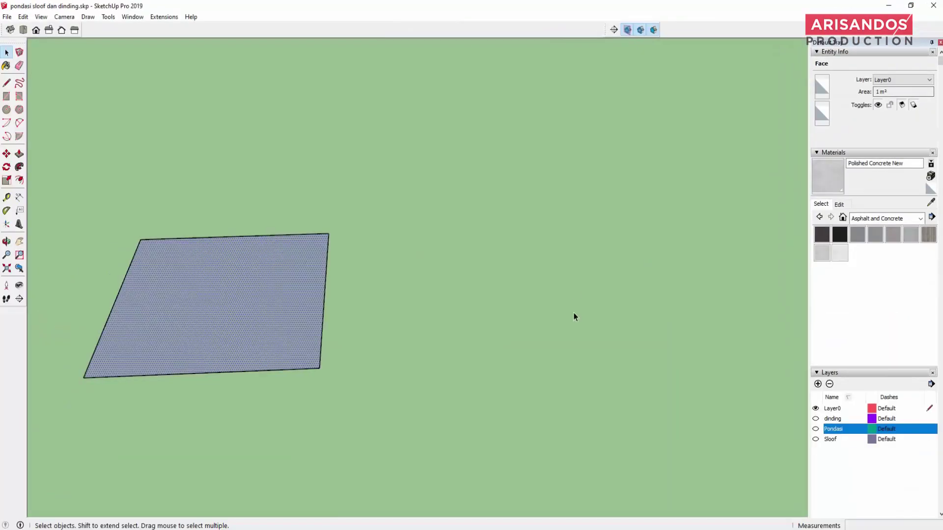
scroll(575, 305, down, 5)
middle_drag(576, 287, 435, 274)
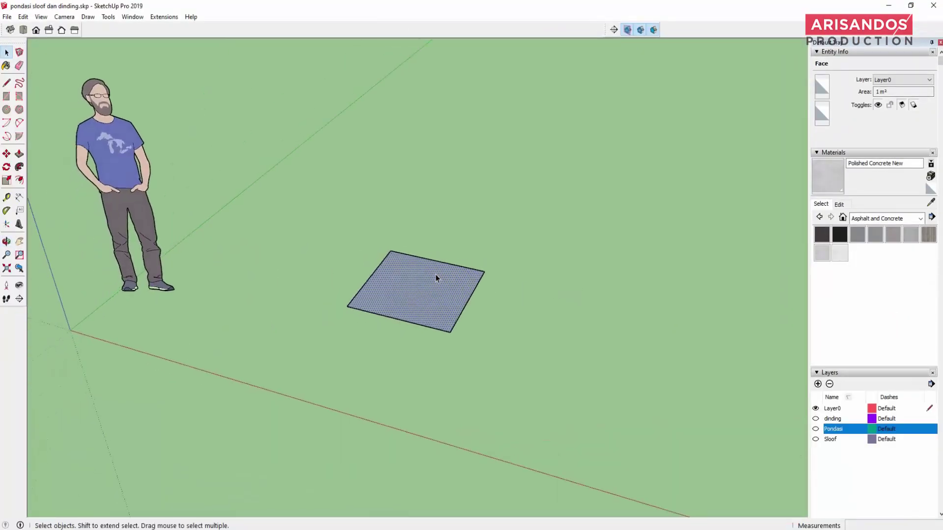
scroll(435, 274, up, 3)
mouse_move(324, 282)
middle_down()
mouse_move(406, 235)
mouse_move(336, 295)
middle_up()
scroll(335, 295, up, 3)
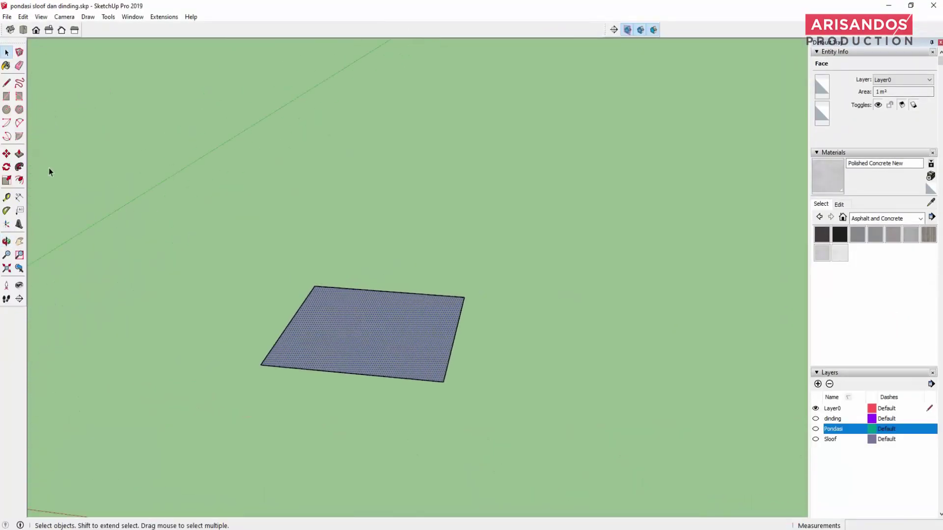
- Push/pull the square face up 1 m into a cube
key(p)
mouse_move(400, 324)
mouse_down()
mouse_move(383, 287)
mouse_move(395, 228)
mouse_up()
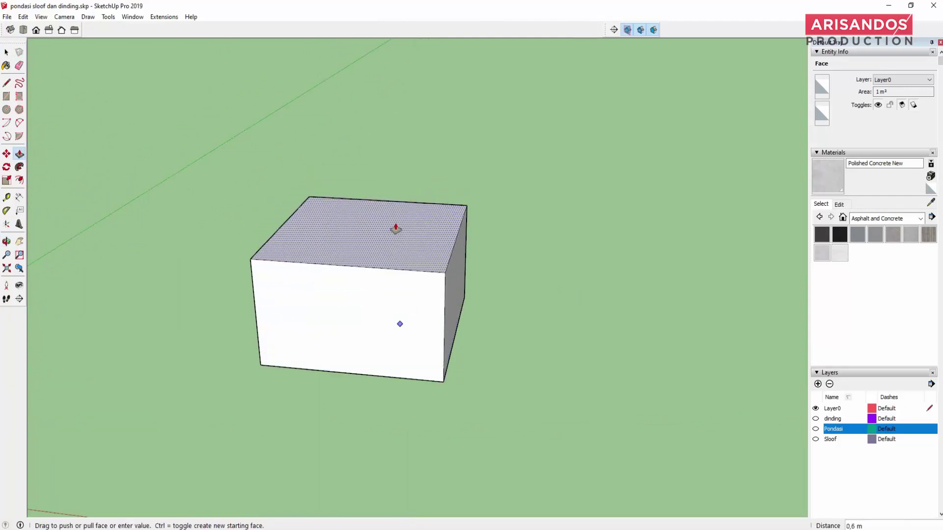
key(Return)
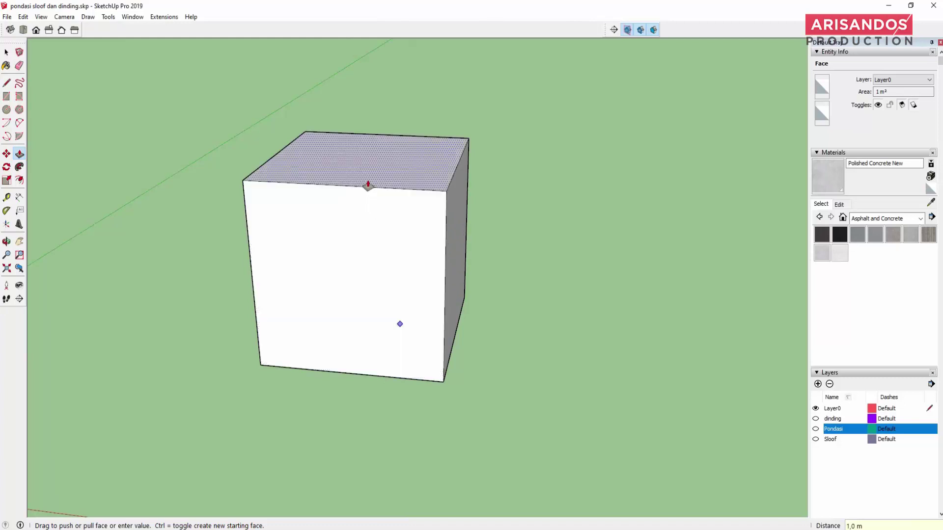
key(space)
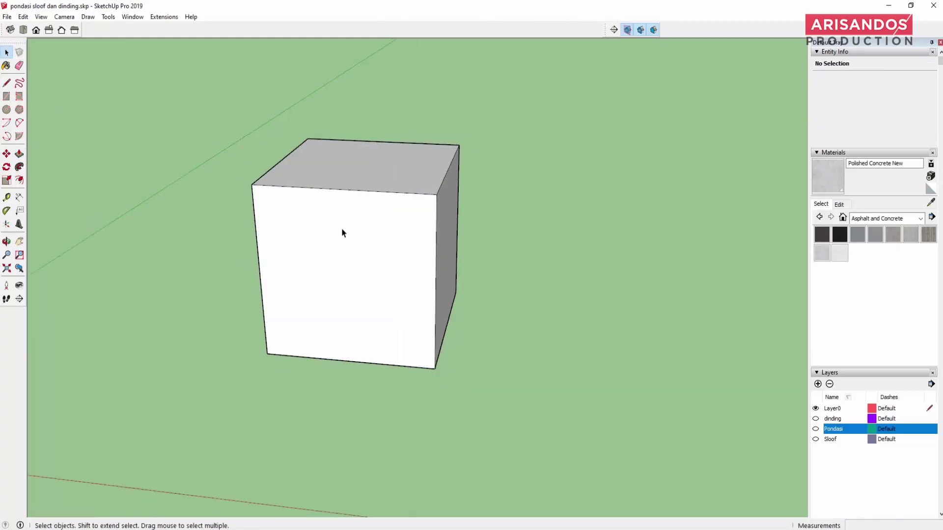
- Orbit around the cube, window-select it, then clear the selection
mouse_move(400, 232)
middle_down()
mouse_move(401, 140)
mouse_move(381, 219)
middle_up()
click(358, 192)
scroll(357, 193, up, 3)
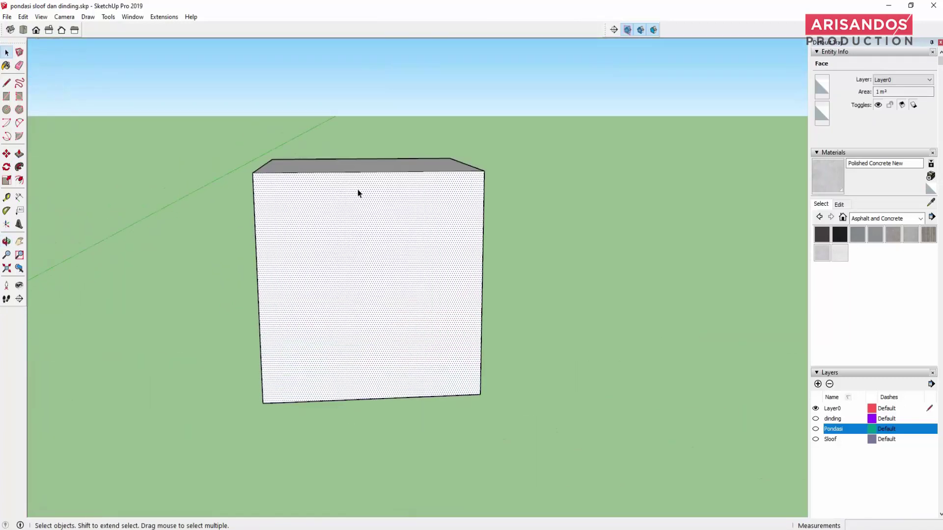
drag(180, 119, 596, 470)
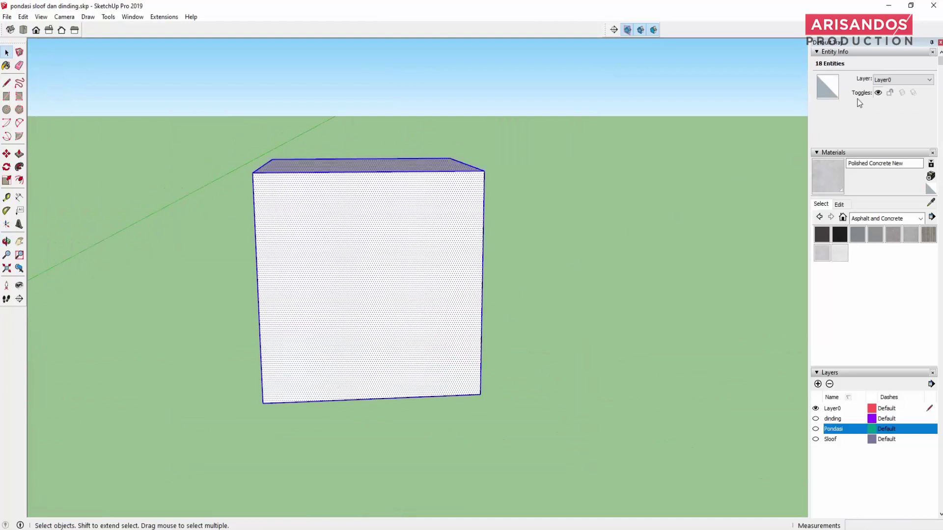
click(528, 221)
mouse_move(530, 218)
middle_down()
mouse_move(543, 200)
mouse_move(421, 311)
mouse_move(736, 156)
middle_up()
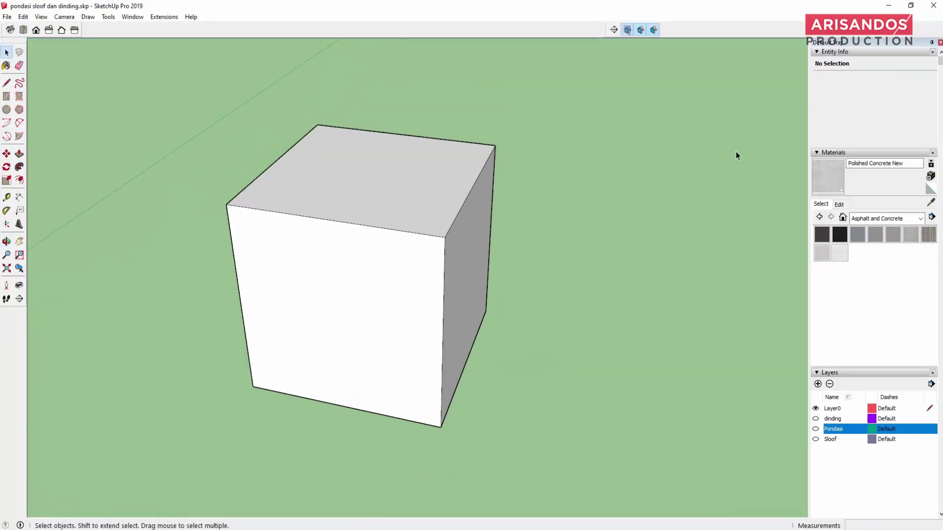
- Make the cube a group and check its 1 m³ volume
triple_click(415, 196)
right_click(415, 194)
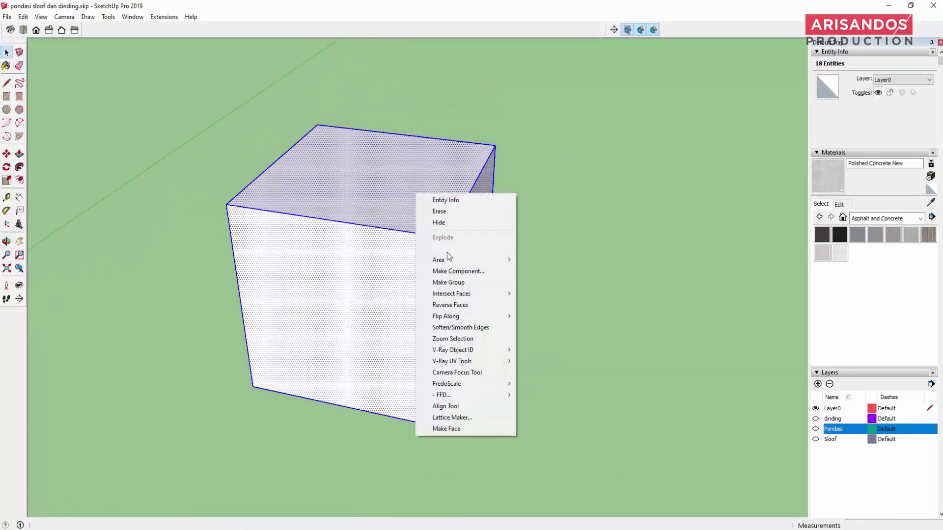
click(461, 283)
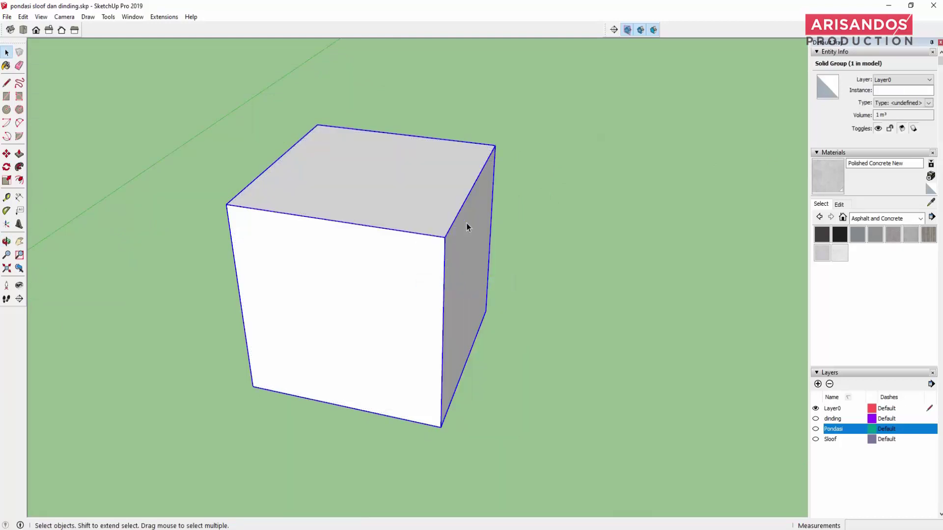
click(890, 115)
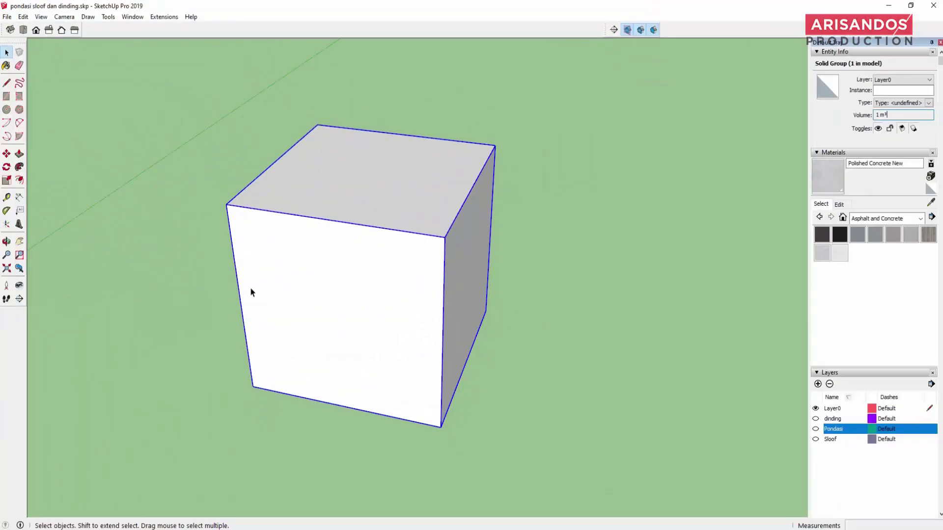
scroll(269, 278, down, 3)
mouse_move(269, 278)
middle_down()
mouse_move(427, 181)
mouse_move(288, 252)
middle_up()
scroll(288, 252, up, 2)
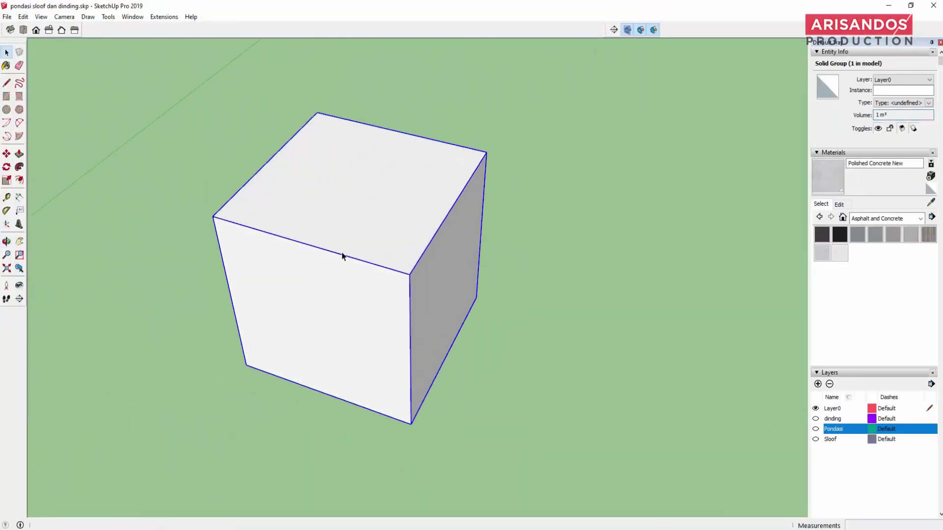
scroll(324, 230, up, 2)
- Inside the group, offset the top edges 0.1 m inward and push the inner square down through the cube
double_click(300, 211)
click(18, 180)
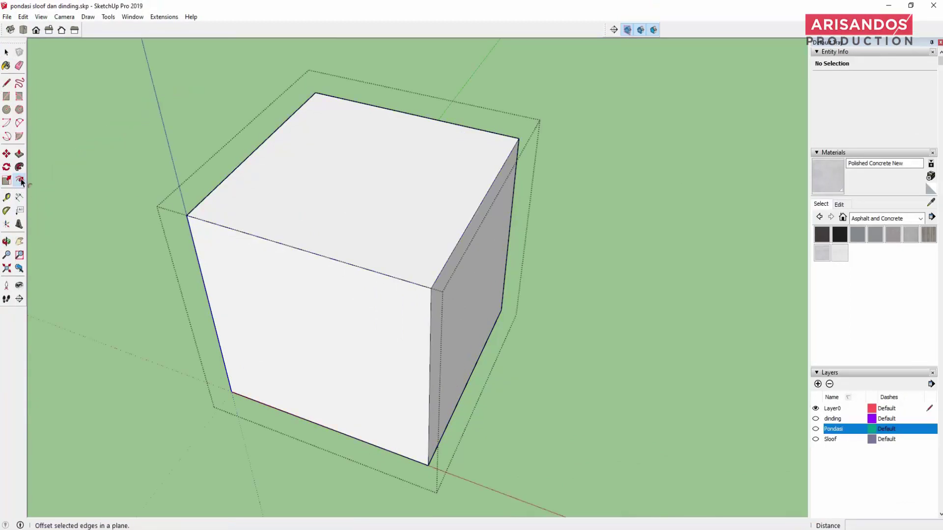
click(306, 251)
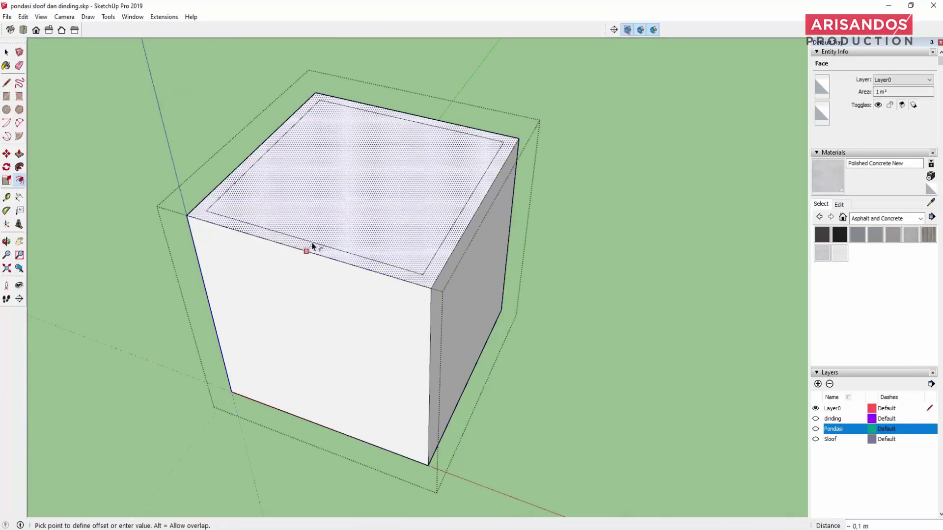
click(312, 246)
key(p)
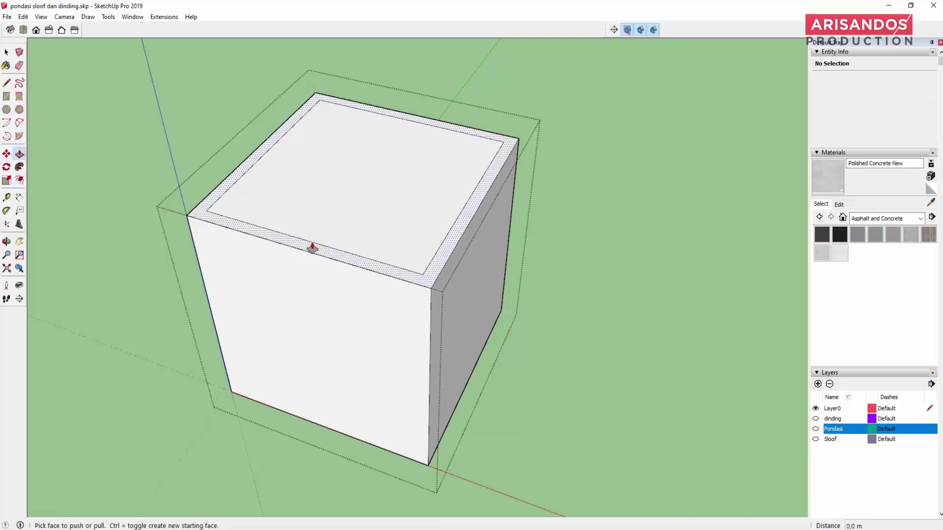
click(387, 206)
click(477, 363)
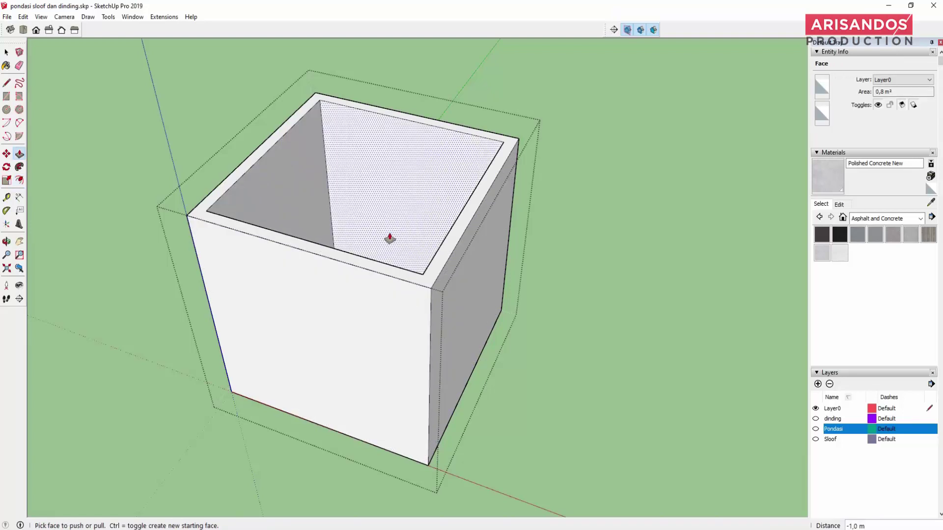
- Exit the group and select the hollow box, which reports a 0,2 m³ volume
mouse_move(444, 237)
middle_down()
mouse_move(399, 307)
mouse_move(250, 235)
mouse_move(303, 141)
mouse_move(350, 249)
middle_up()
key(space)
click(227, 231)
click(350, 249)
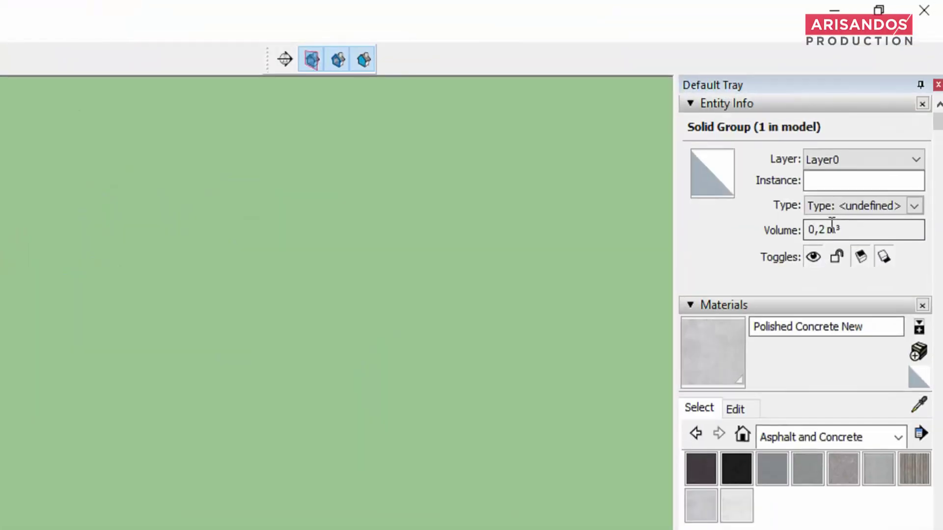
- Orbit and zoom around the hollow box from several angles, then deselect it
scroll(421, 198, down, 3)
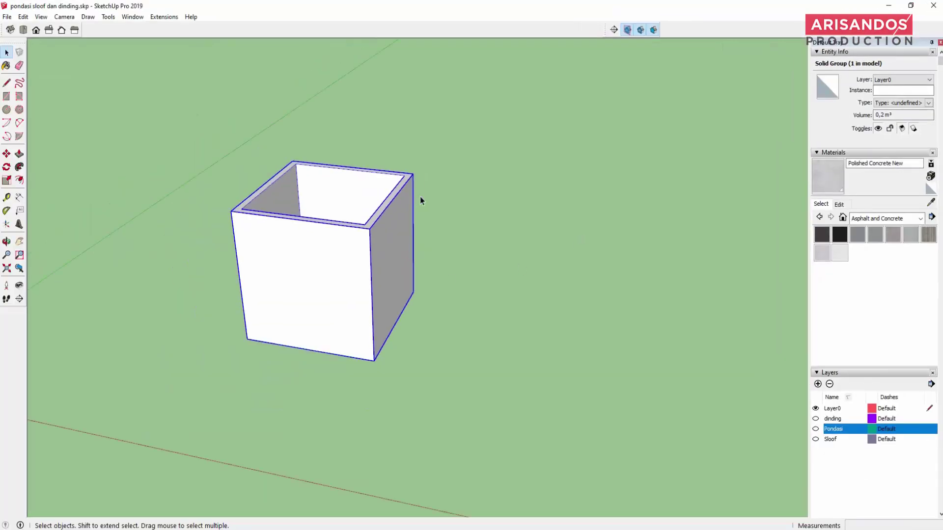
mouse_move(421, 199)
middle_down()
mouse_move(343, 255)
mouse_move(489, 182)
middle_up()
scroll(344, 256, up, 4)
middle_drag(345, 257, 316, 280)
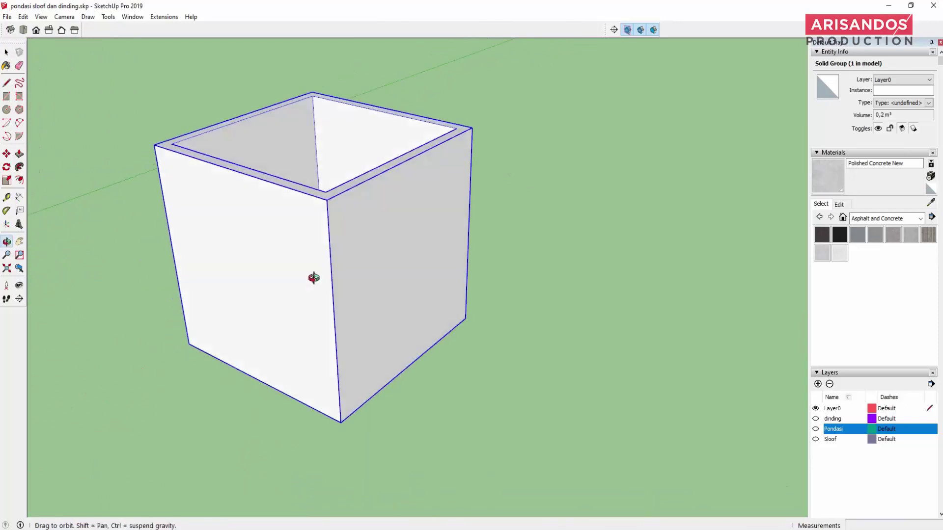
scroll(360, 233, down, 3)
mouse_move(360, 234)
middle_down()
mouse_move(427, 234)
mouse_move(504, 326)
mouse_move(310, 311)
mouse_move(314, 168)
mouse_move(430, 316)
mouse_move(585, 353)
middle_up()
scroll(427, 233, up, 3)
scroll(389, 319, down, 3)
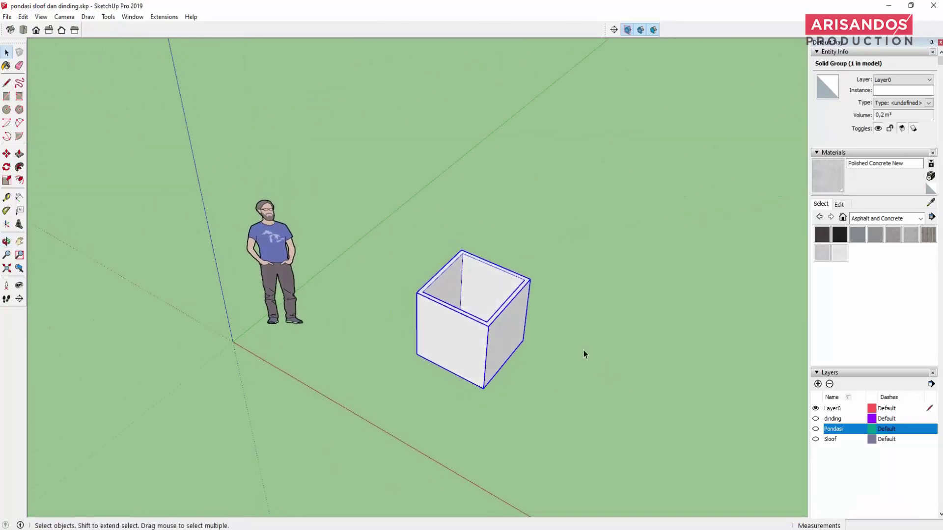
scroll(398, 301, up, 3)
scroll(435, 307, up, 2)
mouse_move(435, 307)
middle_down()
mouse_move(440, 247)
mouse_move(216, 264)
mouse_move(611, 317)
mouse_move(385, 352)
mouse_move(406, 249)
mouse_move(427, 372)
mouse_move(397, 360)
mouse_move(382, 252)
mouse_move(306, 326)
mouse_move(329, 263)
mouse_move(326, 326)
mouse_move(313, 275)
middle_up()
scroll(400, 348, up, 3)
scroll(400, 348, down, 3)
scroll(427, 372, up, 2)
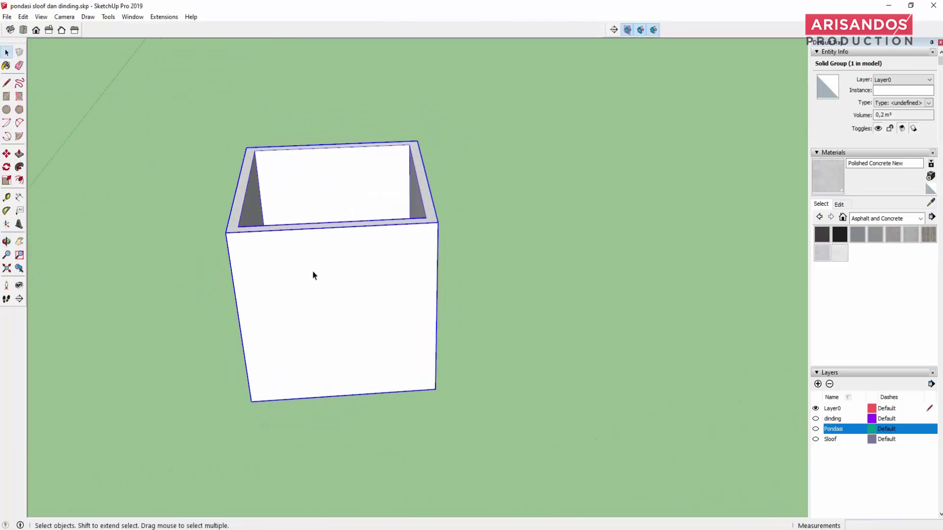
middle_drag(383, 267, 363, 248)
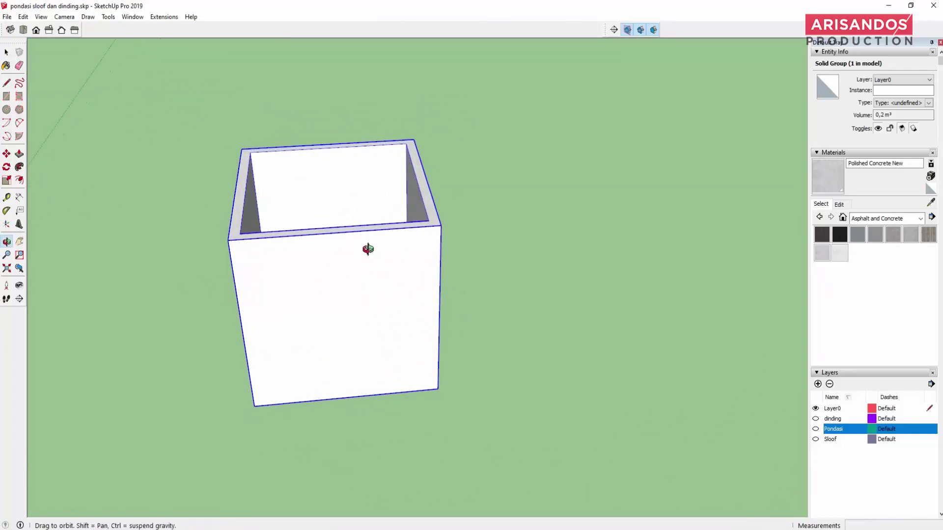
scroll(319, 211, up, 3)
mouse_move(468, 232)
middle_down()
mouse_move(362, 278)
mouse_move(305, 231)
mouse_move(423, 233)
mouse_move(513, 178)
middle_up()
scroll(493, 352, down, 3)
mouse_move(493, 352)
middle_down()
mouse_move(579, 341)
mouse_move(347, 311)
mouse_move(365, 247)
mouse_move(417, 232)
mouse_move(362, 156)
mouse_move(459, 222)
middle_up()
click(579, 340)
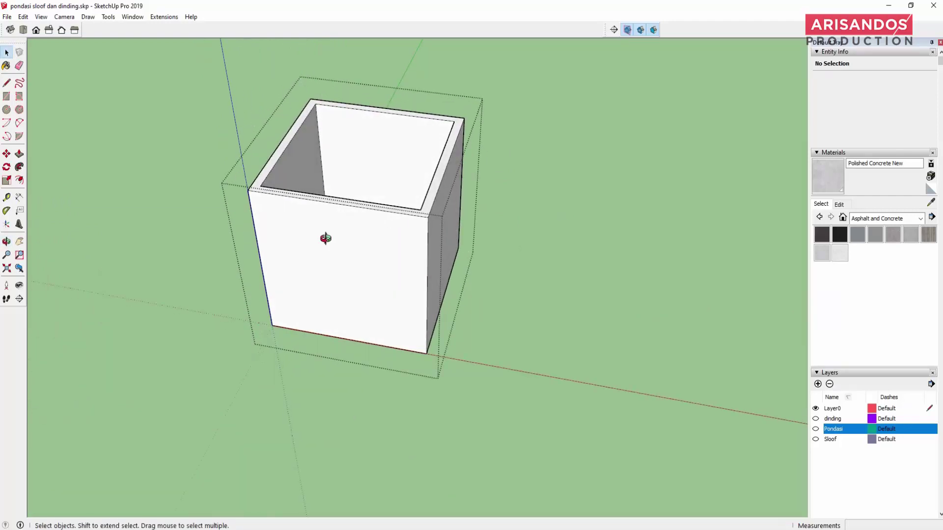
middle_drag(325, 238, 487, 219)
click(393, 252)
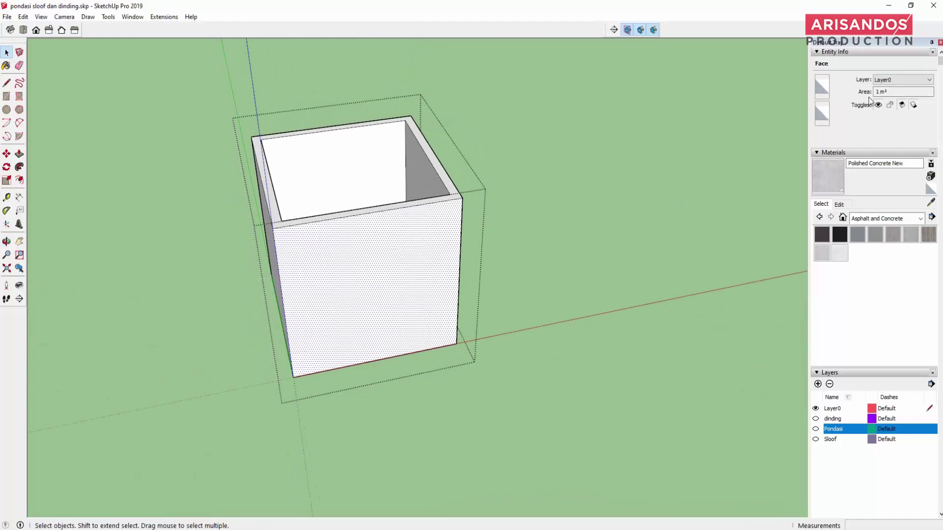
mouse_move(643, 181)
middle_down()
mouse_move(364, 238)
mouse_move(386, 231)
mouse_move(307, 342)
middle_up()
scroll(365, 237, down, 2)
scroll(307, 342, up, 3)
shift+click(257, 330)
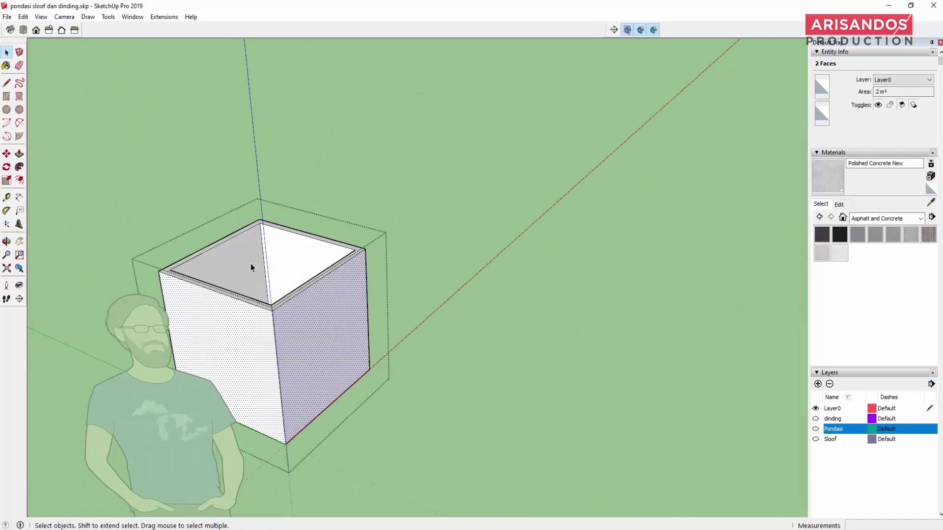
click(290, 257)
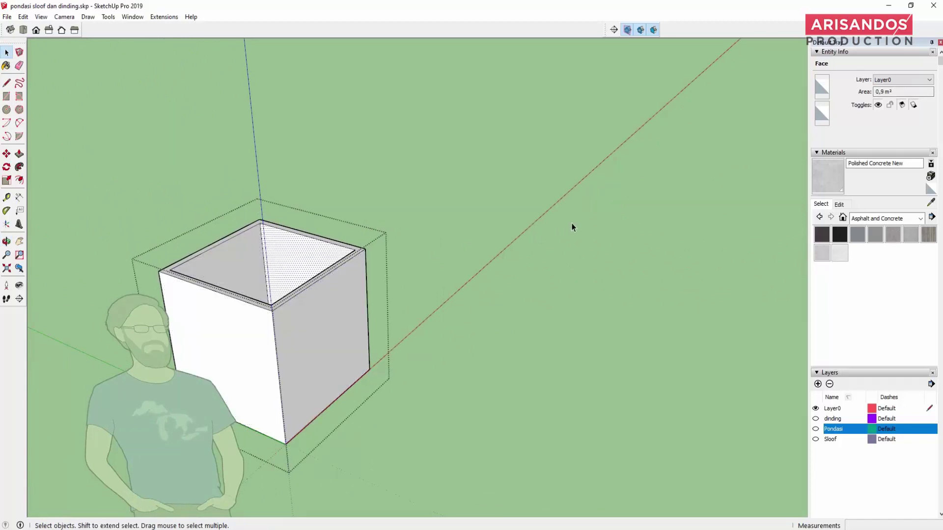
scroll(479, 228, down, 3)
mouse_move(480, 227)
middle_down()
mouse_move(507, 307)
mouse_move(431, 305)
middle_up()
scroll(431, 304, up, 3)
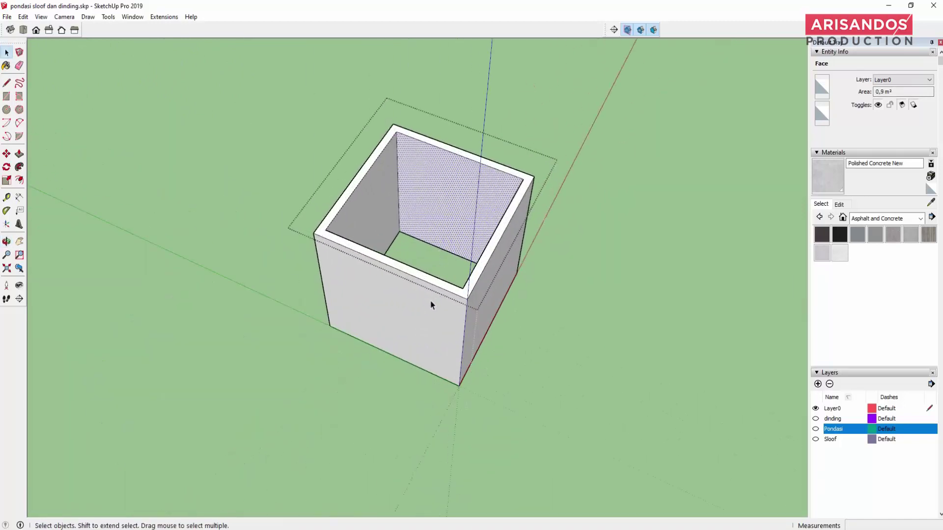
click(431, 304)
shift+click(485, 293)
shift+click(476, 206)
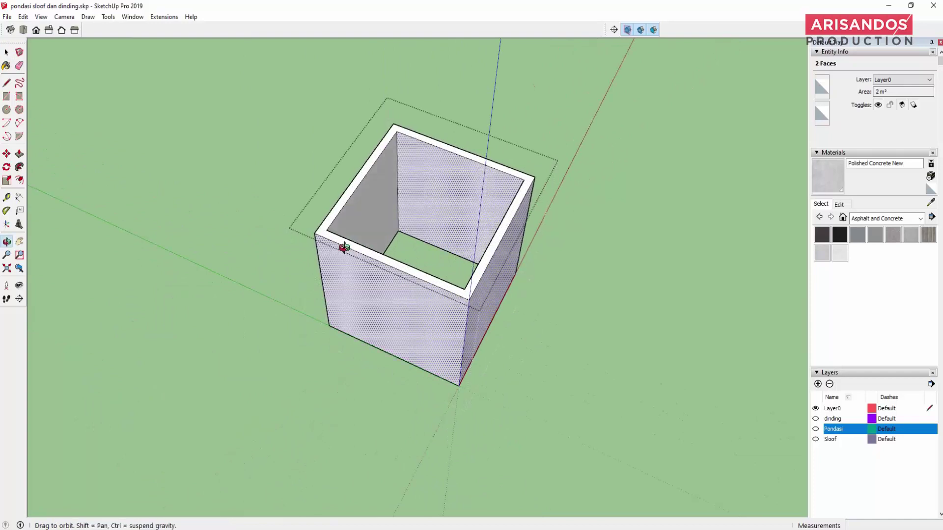
mouse_move(343, 247)
middle_down()
mouse_move(524, 294)
mouse_move(441, 456)
mouse_move(434, 363)
mouse_move(412, 346)
middle_up()
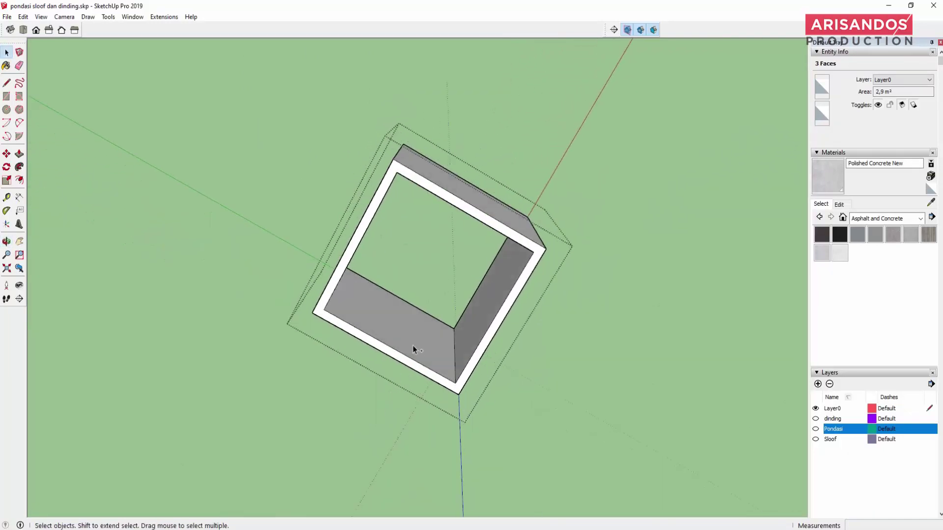
middle_drag(471, 328, 320, 206)
shift+click(379, 205)
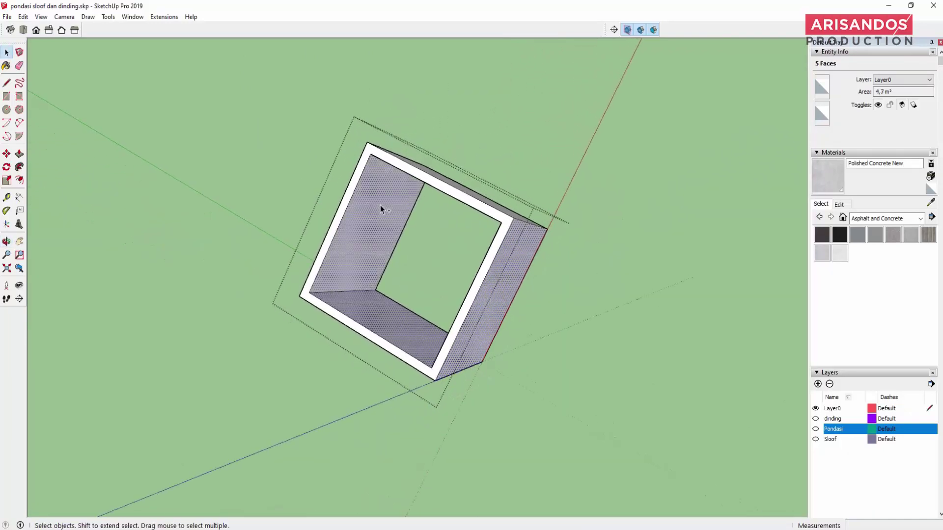
mouse_move(380, 205)
middle_down()
mouse_move(479, 148)
mouse_move(390, 248)
mouse_move(401, 246)
middle_up()
shift+click(401, 246)
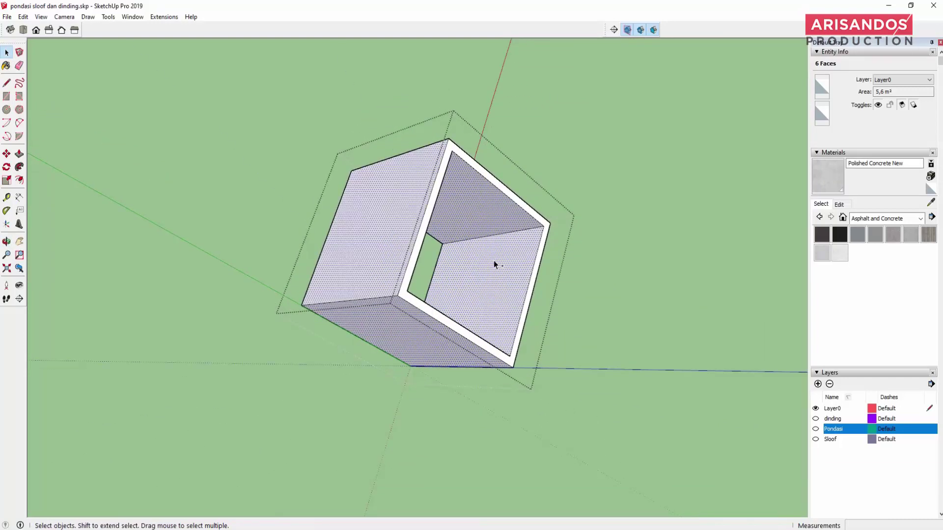
mouse_move(493, 260)
middle_down()
mouse_move(530, 288)
mouse_move(270, 261)
mouse_move(543, 326)
mouse_move(242, 153)
mouse_move(575, 330)
middle_up()
shift+click(635, 374)
scroll(488, 217, down, 2)
scroll(488, 217, down, 1)
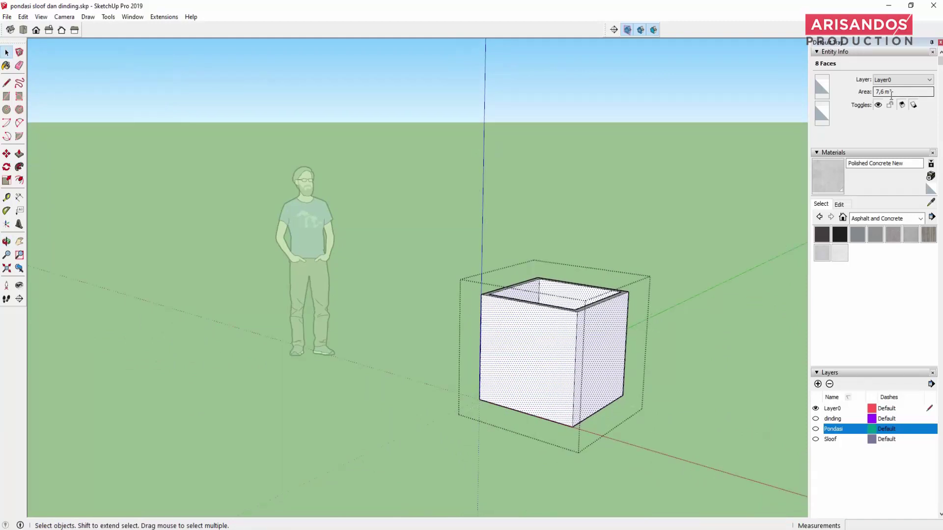
scroll(139, 227, down, 2)
mouse_move(139, 226)
middle_down()
mouse_move(425, 311)
mouse_move(466, 363)
middle_up()
scroll(413, 275, up, 3)
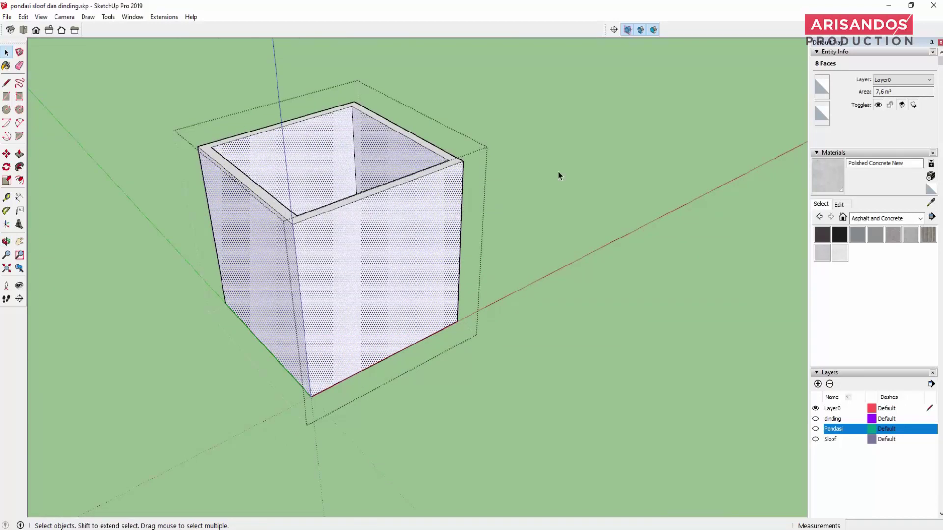
click(596, 212)
scroll(596, 212, down, 4)
scroll(404, 373, down, 2)
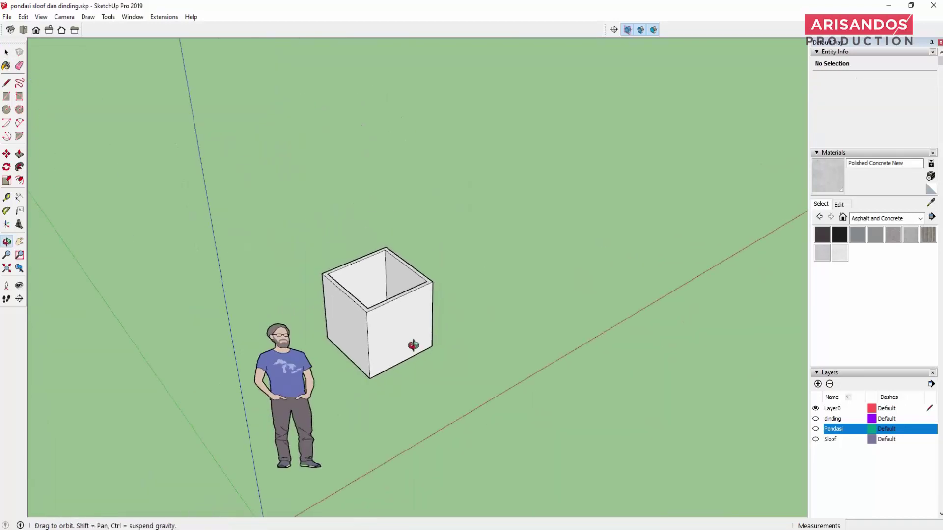
- Delete the hollow test box, leaving the ground empty
mouse_move(425, 351)
middle_down()
mouse_move(284, 333)
mouse_move(309, 275)
middle_up()
drag(325, 215, 460, 378)
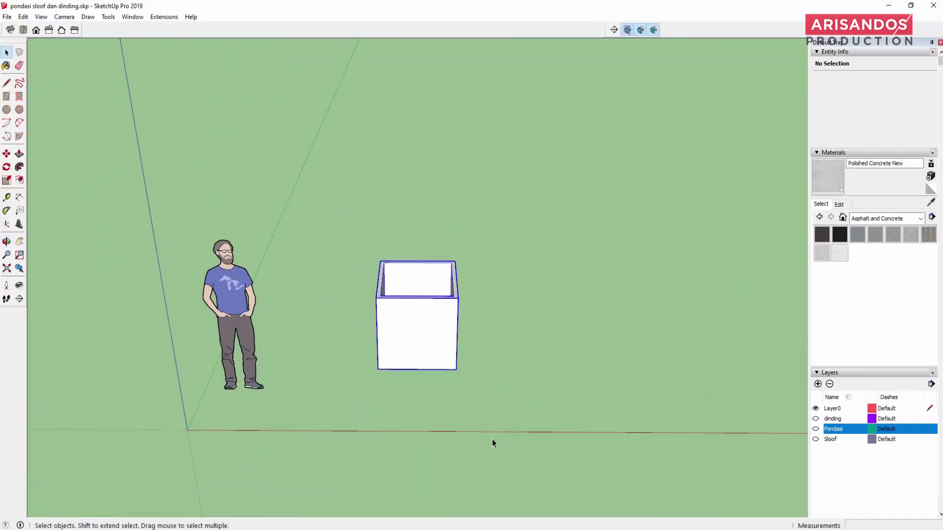
key(Delete)
scroll(378, 319, up, 3)
scroll(415, 326, down, 3)
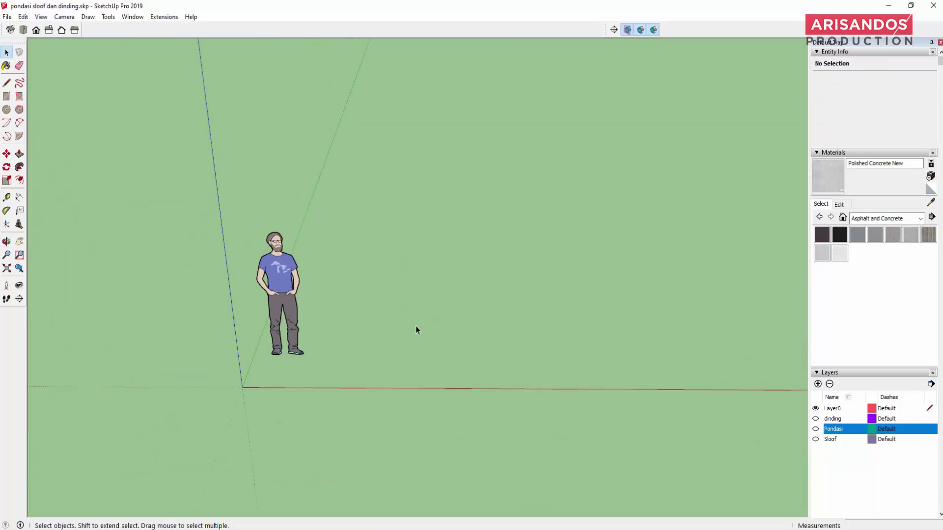
mouse_move(415, 326)
middle_down()
mouse_move(393, 271)
mouse_move(407, 280)
middle_up()
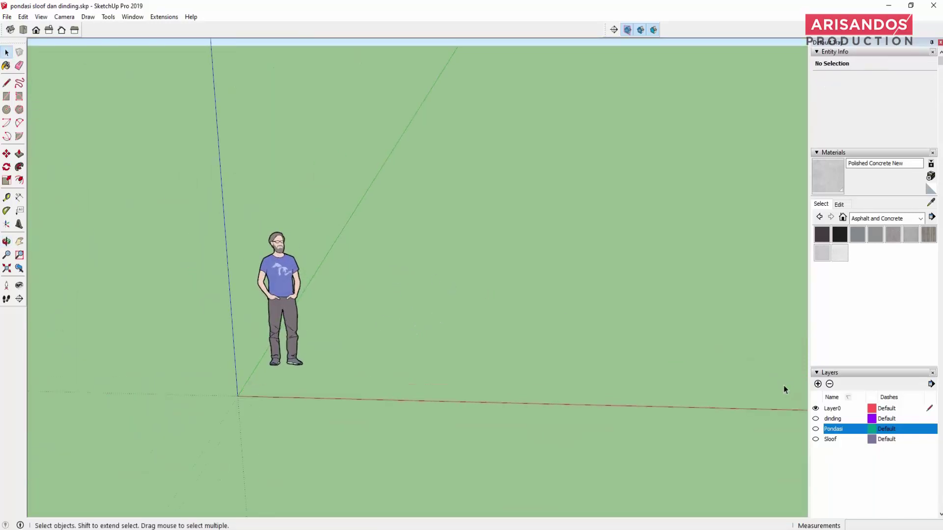
- Turn on the Pondasi layer and view the three-bay stone foundation from above
click(815, 429)
scroll(491, 275, down, 3)
scroll(511, 279, up, 3)
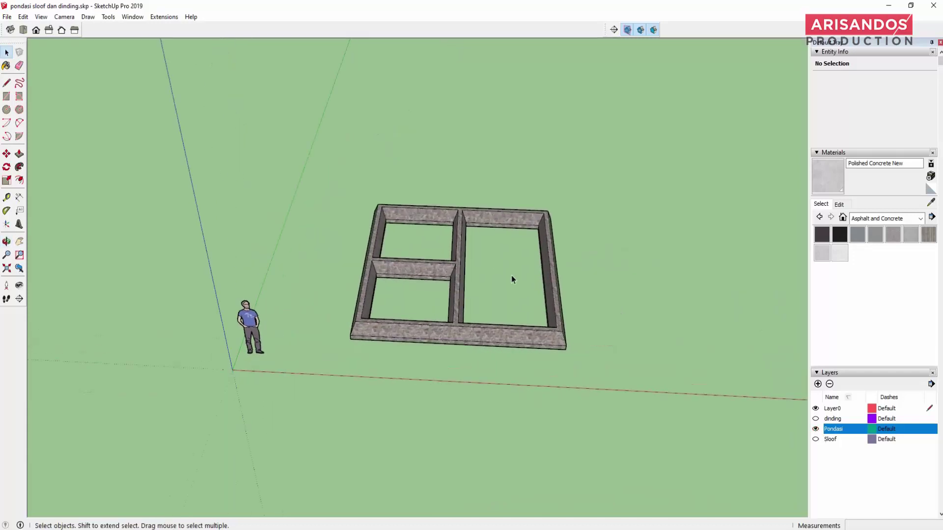
scroll(496, 270, up, 2)
middle_drag(438, 235, 461, 293)
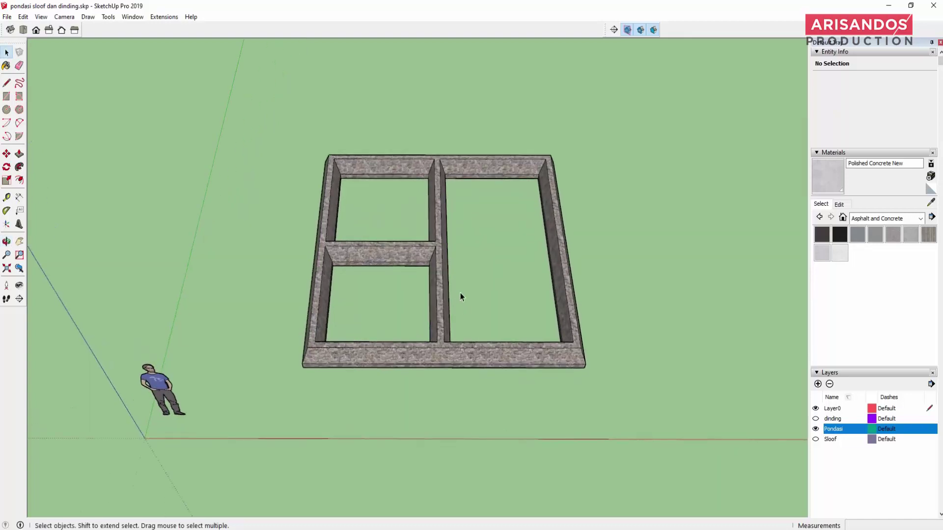
scroll(466, 177, up, 2)
scroll(428, 235, down, 2)
scroll(439, 253, up, 1)
scroll(439, 254, up, 1)
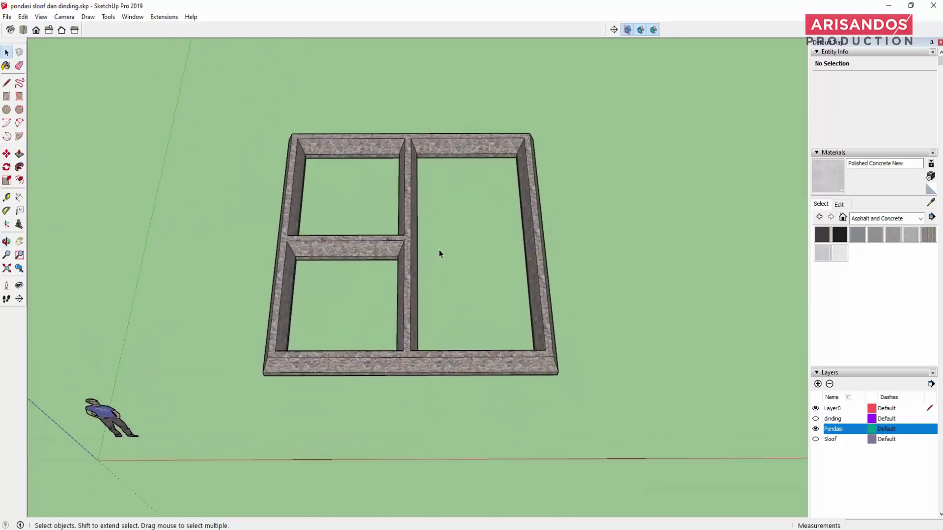
scroll(439, 254, up, 1)
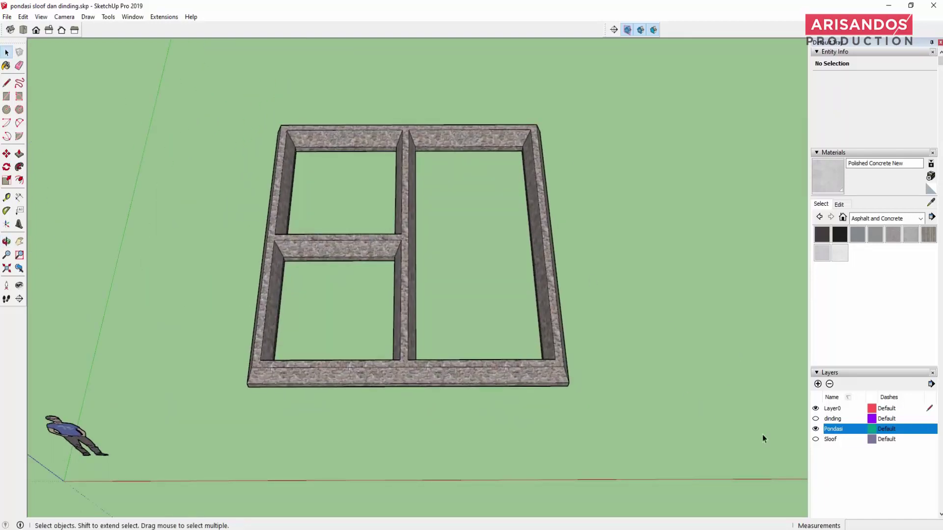
click(815, 439)
mouse_move(616, 407)
middle_down()
mouse_move(499, 343)
mouse_move(464, 399)
middle_up()
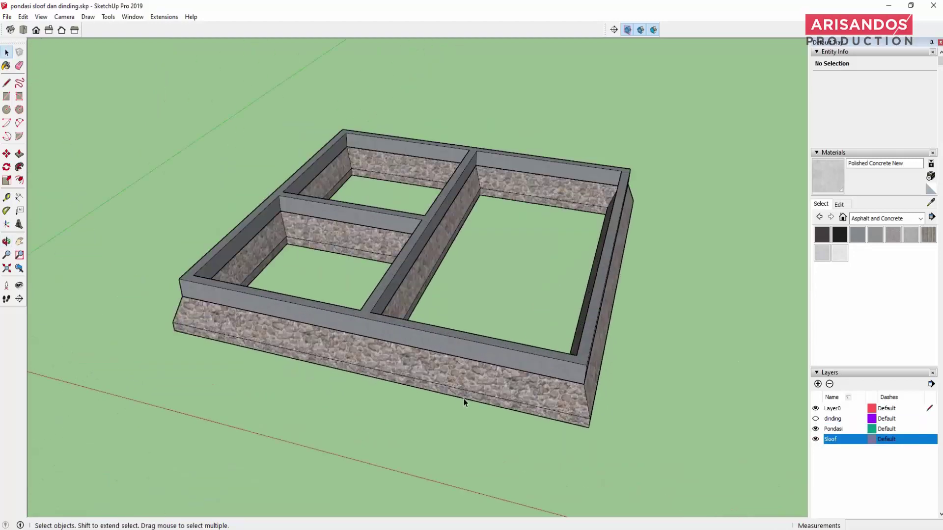
scroll(463, 399, up, 3)
click(466, 379)
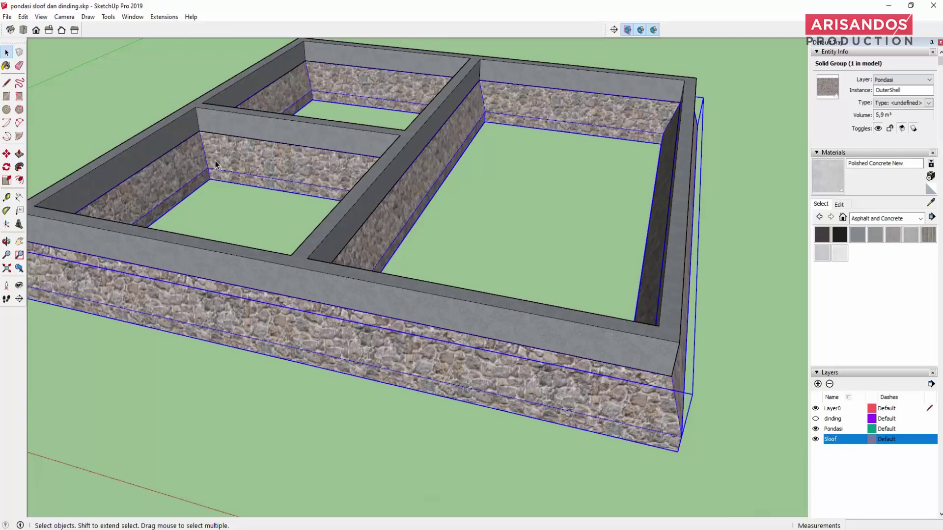
scroll(326, 326, down, 3)
mouse_move(326, 326)
middle_down()
mouse_move(354, 294)
mouse_move(431, 270)
mouse_move(438, 329)
mouse_move(359, 345)
middle_up()
middle_drag(509, 382, 592, 397)
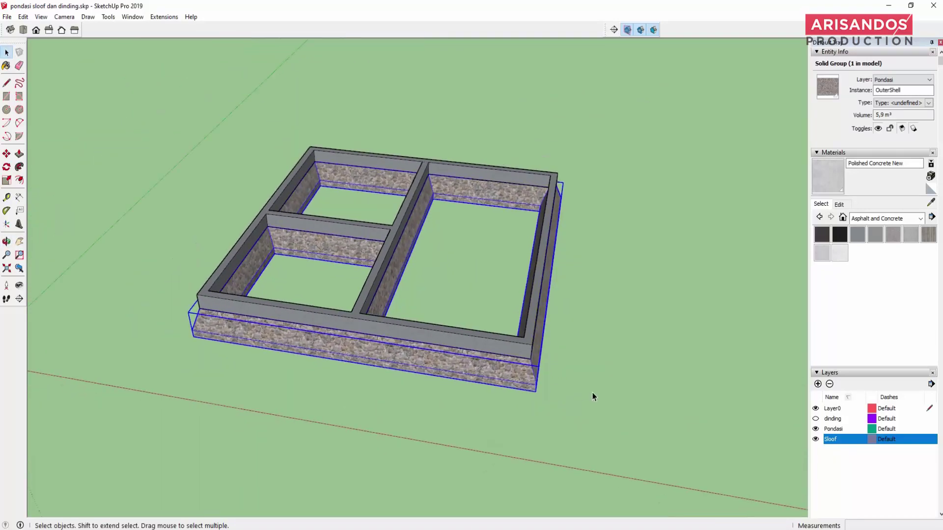
click(505, 345)
click(815, 439)
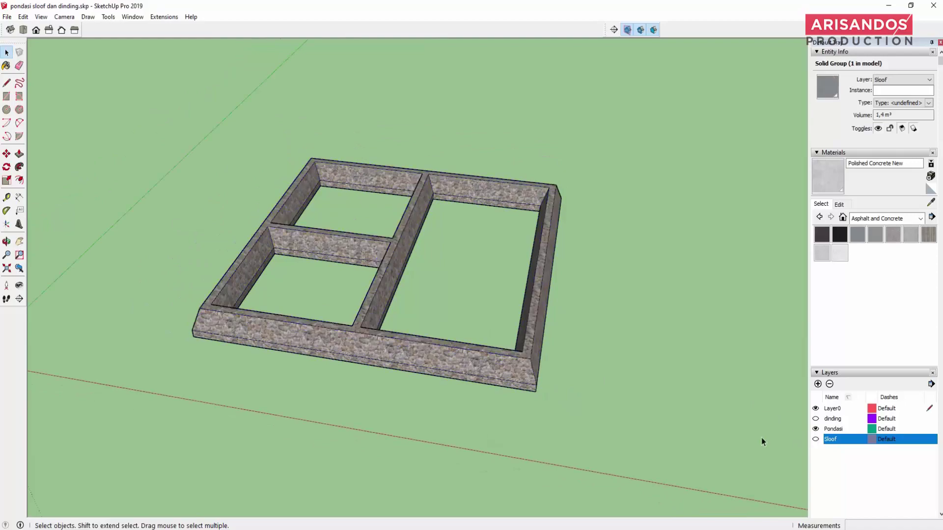
mouse_move(441, 319)
middle_down()
mouse_move(373, 285)
mouse_move(404, 238)
mouse_move(236, 144)
mouse_move(296, 273)
mouse_move(415, 147)
mouse_move(475, 107)
mouse_move(466, 267)
mouse_move(513, 92)
mouse_move(516, 273)
mouse_move(435, 143)
mouse_move(526, 403)
mouse_move(528, 288)
mouse_move(476, 305)
middle_up()
scroll(436, 156, up, 2)
scroll(435, 156, down, 2)
scroll(487, 161, down, 1)
scroll(346, 280, up, 4)
scroll(345, 282, up, 1)
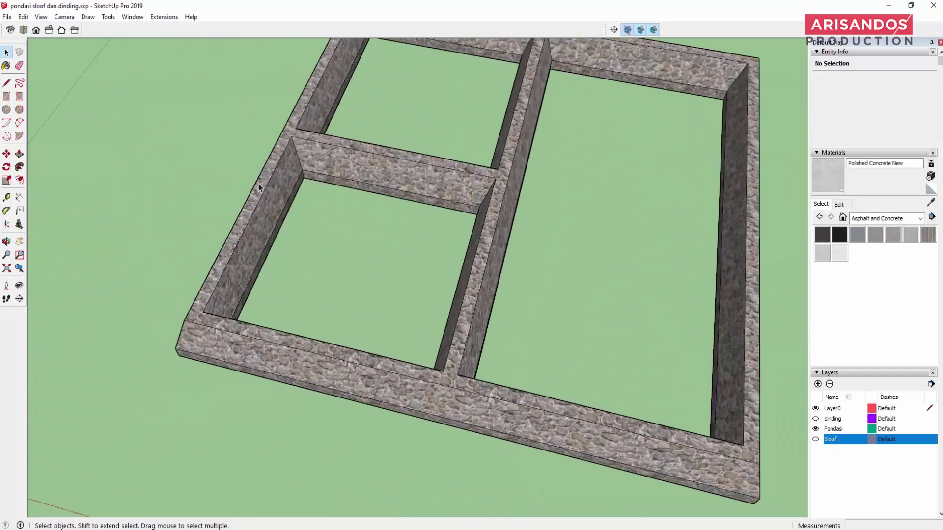
scroll(377, 283, down, 3)
scroll(370, 131, up, 3)
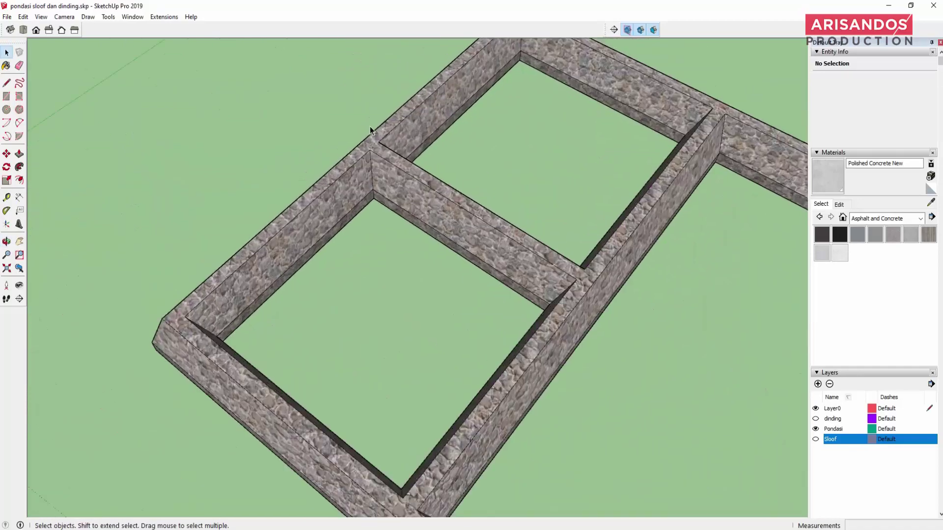
scroll(446, 148, up, 3)
scroll(386, 192, up, 2)
mouse_move(386, 193)
middle_down()
mouse_move(425, 148)
mouse_move(457, 165)
middle_up()
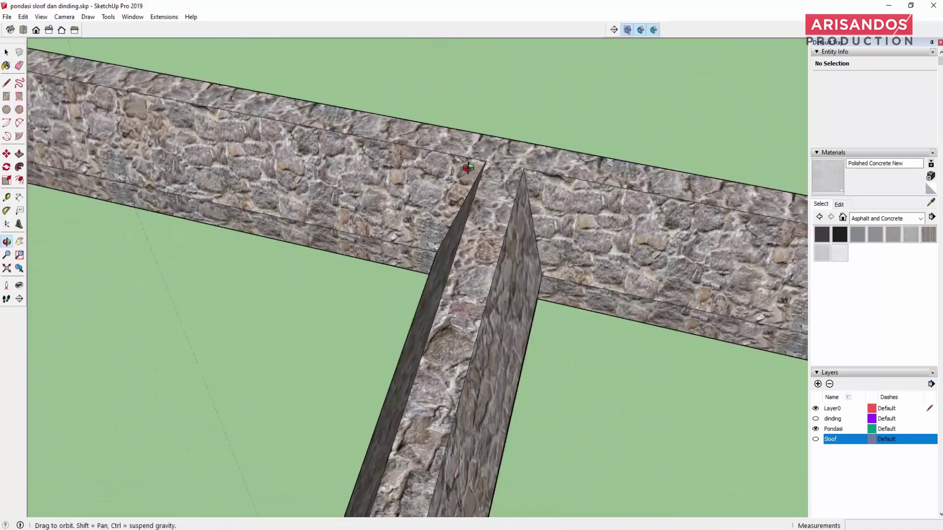
scroll(490, 219, down, 3)
scroll(503, 225, down, 2)
middle_drag(503, 229, 368, 385)
scroll(172, 236, up, 2)
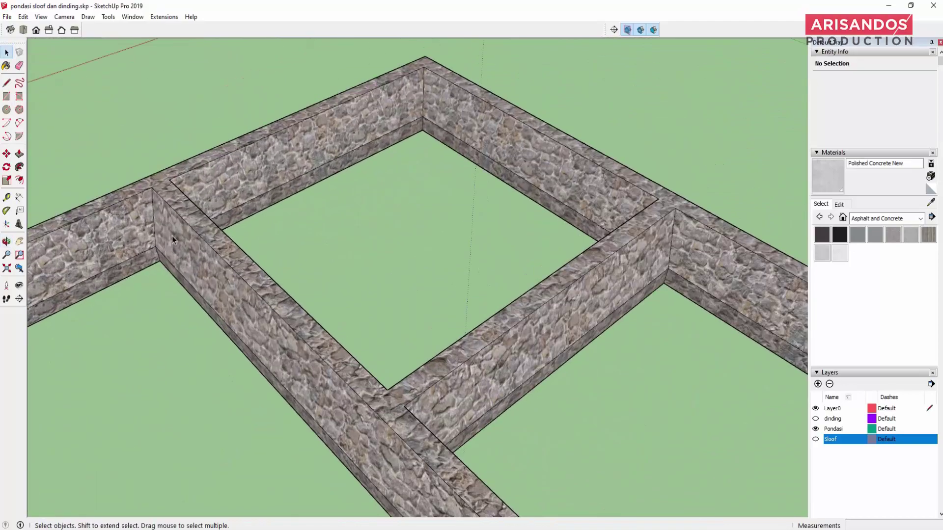
scroll(187, 211, up, 2)
scroll(201, 186, up, 2)
click(200, 187)
scroll(200, 187, down, 3)
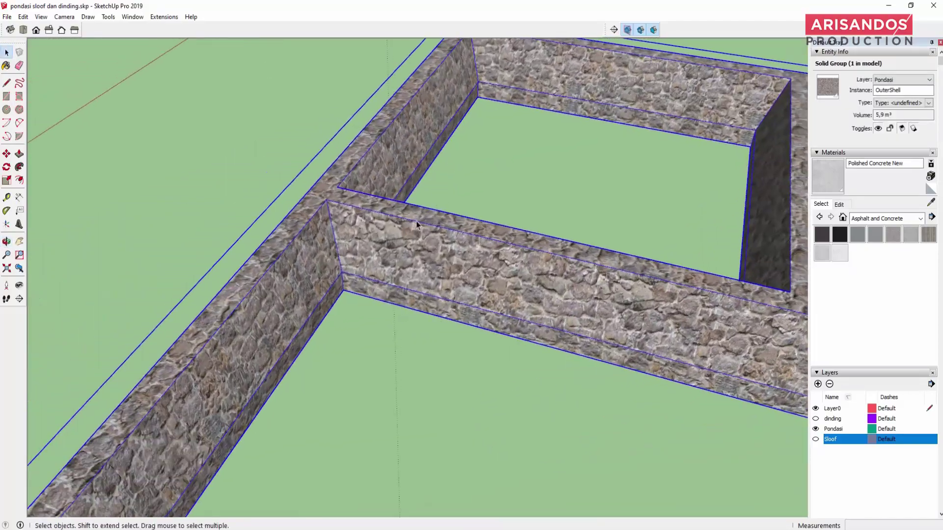
mouse_move(200, 187)
middle_down()
mouse_move(312, 245)
mouse_move(626, 338)
mouse_move(469, 326)
middle_up()
scroll(430, 235, down, 3)
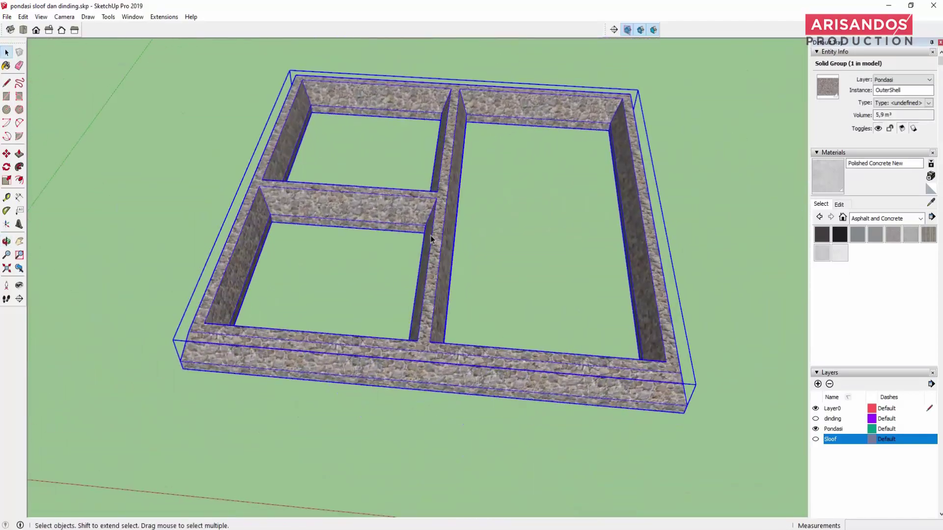
scroll(442, 274, up, 2)
mouse_move(442, 275)
middle_down()
mouse_move(461, 317)
mouse_move(482, 160)
middle_up()
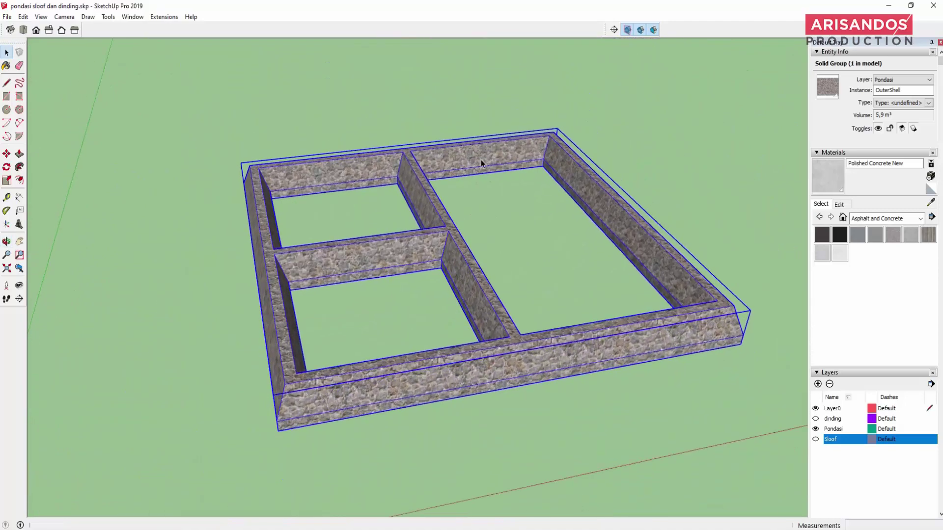
middle_drag(471, 209, 417, 217)
scroll(416, 216, down, 3)
middle_drag(364, 256, 419, 265)
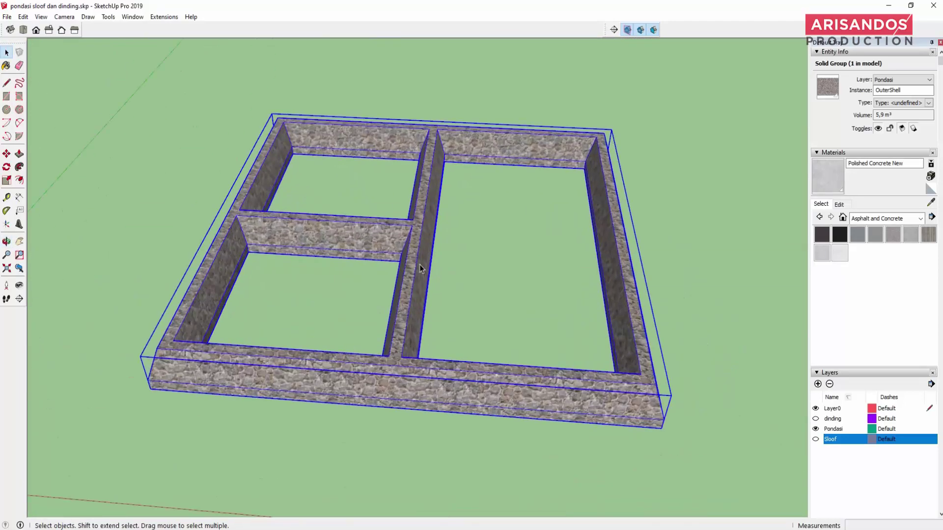
scroll(420, 264, down, 2)
mouse_move(485, 249)
middle_down()
mouse_move(432, 249)
mouse_move(459, 241)
middle_up()
scroll(432, 250, up, 2)
scroll(444, 251, down, 3)
scroll(459, 241, up, 3)
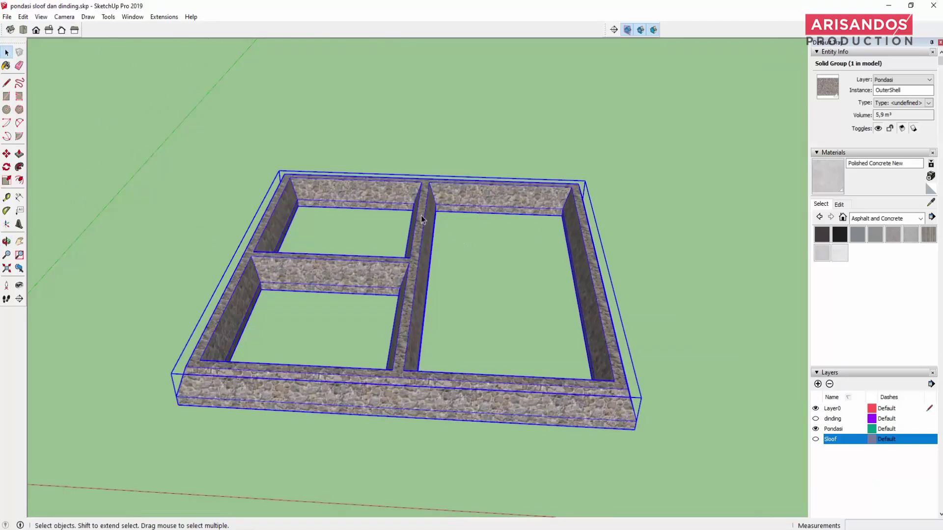
scroll(421, 219, down, 2)
scroll(419, 269, down, 2)
mouse_move(446, 299)
middle_down()
mouse_move(368, 224)
mouse_move(443, 185)
middle_up()
scroll(452, 270, down, 2)
scroll(459, 353, up, 3)
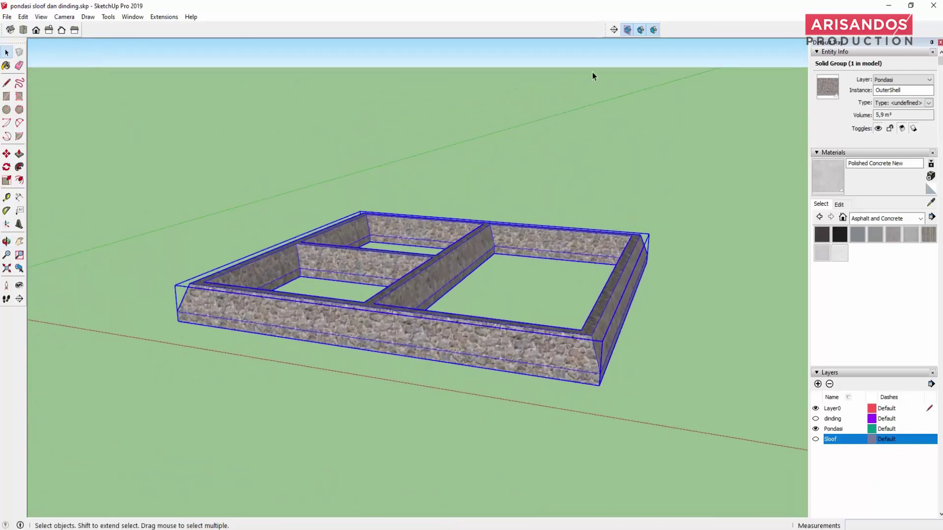
click(613, 30)
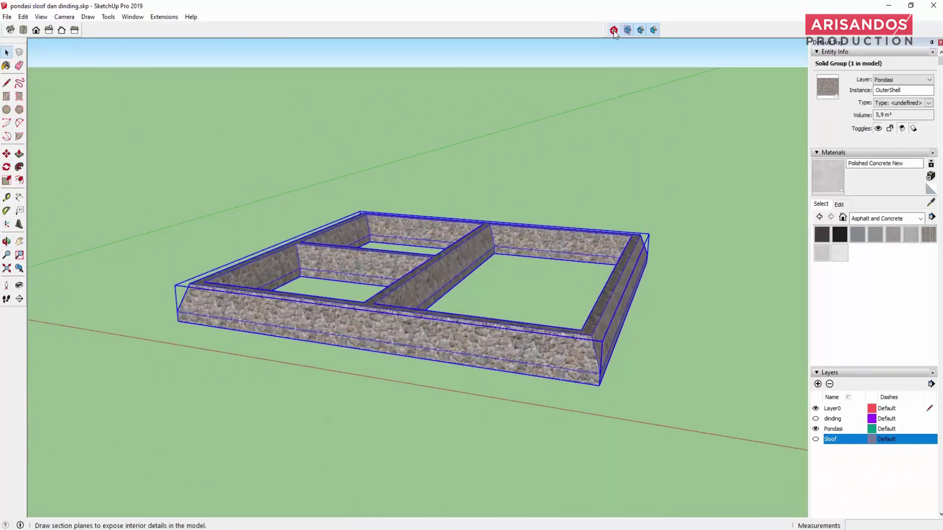
click(548, 373)
middle_drag(547, 373, 626, 415)
click(623, 411)
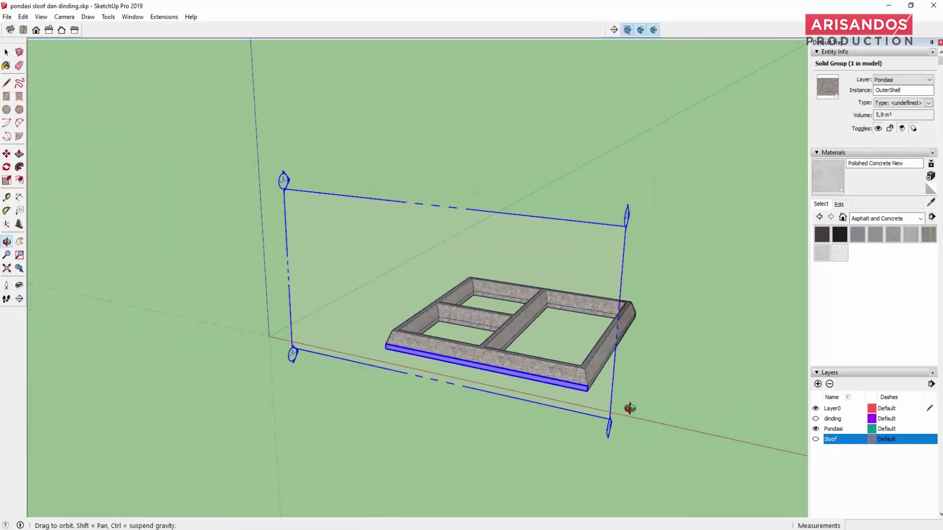
key(m)
click(612, 441)
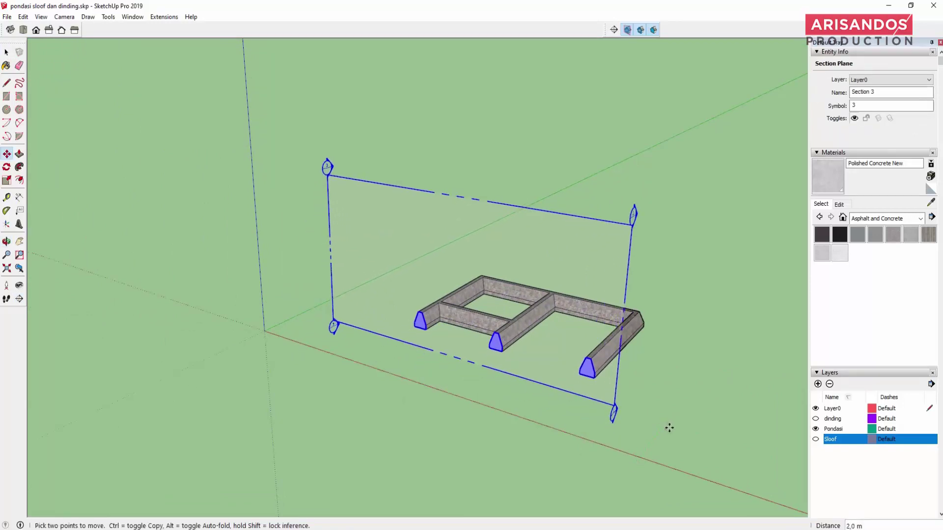
middle_drag(656, 432, 617, 335)
scroll(617, 335, up, 2)
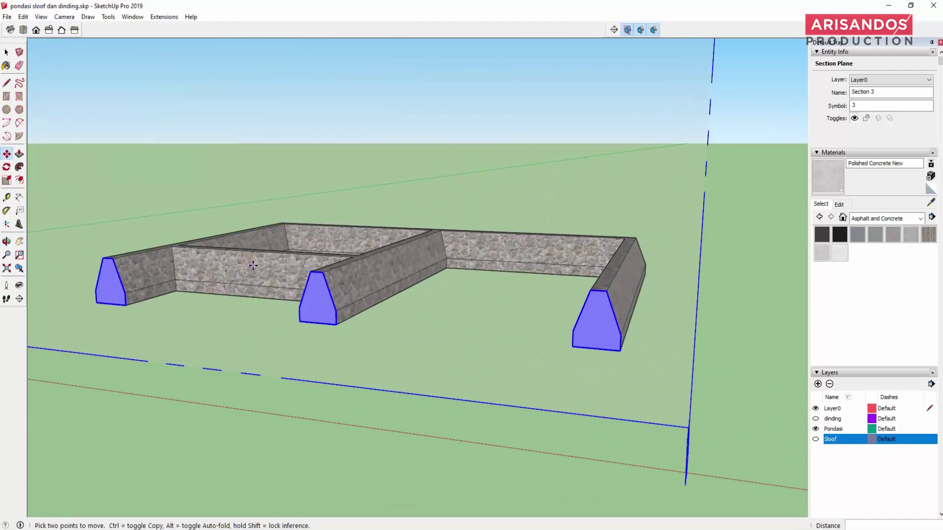
scroll(308, 282, up, 2)
scroll(324, 306, down, 3)
middle_drag(325, 306, 574, 276)
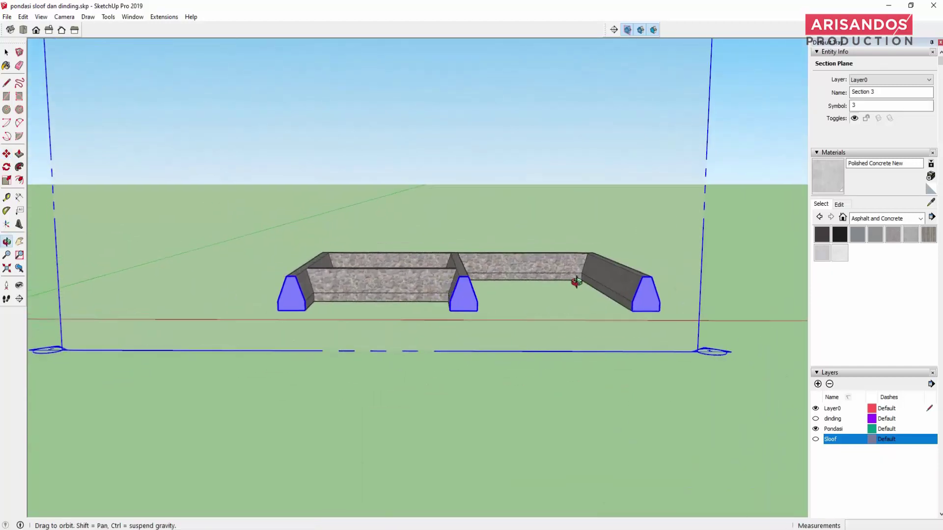
scroll(413, 295, up, 2)
scroll(361, 301, up, 2)
scroll(361, 302, up, 1)
scroll(361, 301, down, 1)
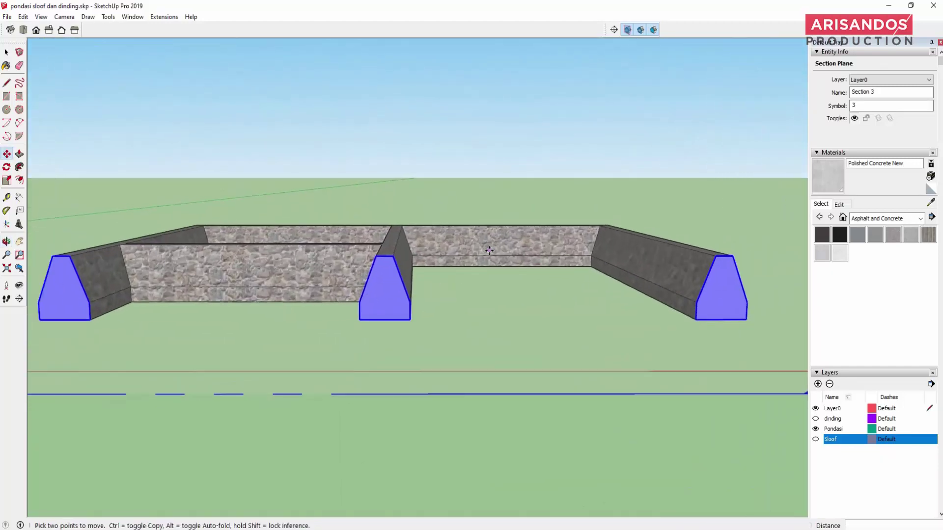
mouse_move(361, 301)
middle_down()
mouse_move(622, 218)
mouse_move(524, 356)
middle_up()
scroll(523, 356, down, 5)
key(m)
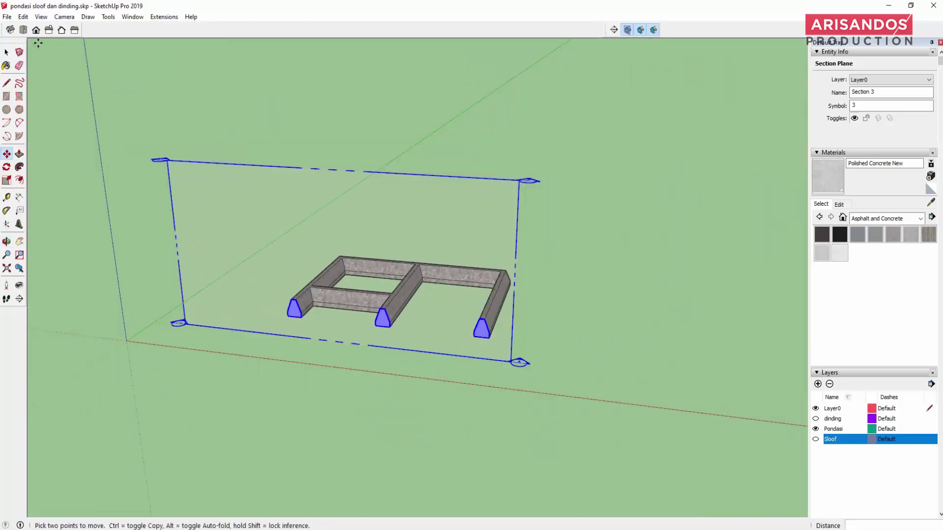
key(space)
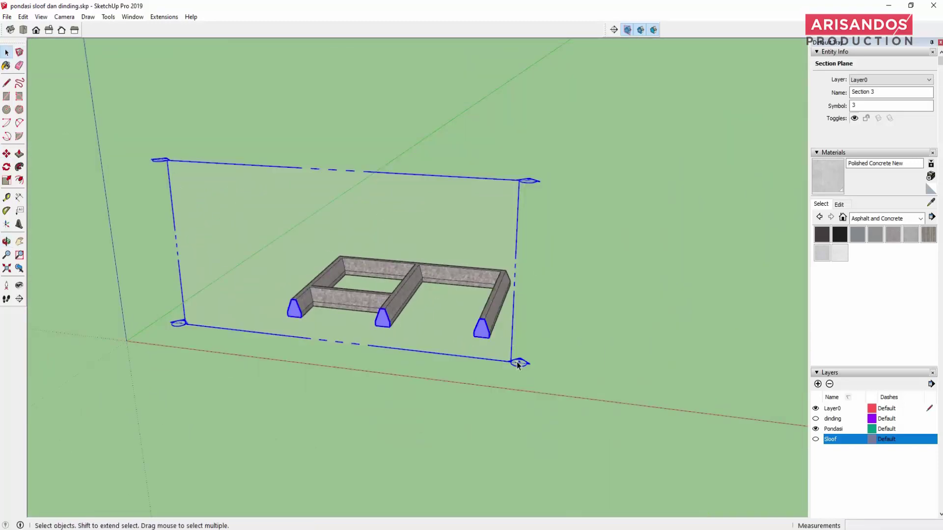
key(Delete)
- Select the stone foundation group and orbit between high and low oblique views
scroll(384, 328, up, 5)
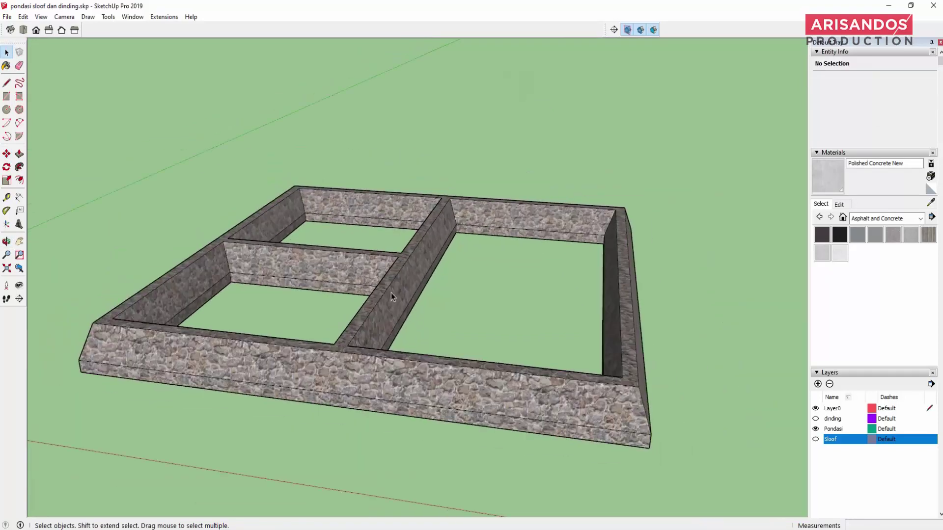
middle_drag(430, 314, 391, 294)
scroll(390, 266, up, 3)
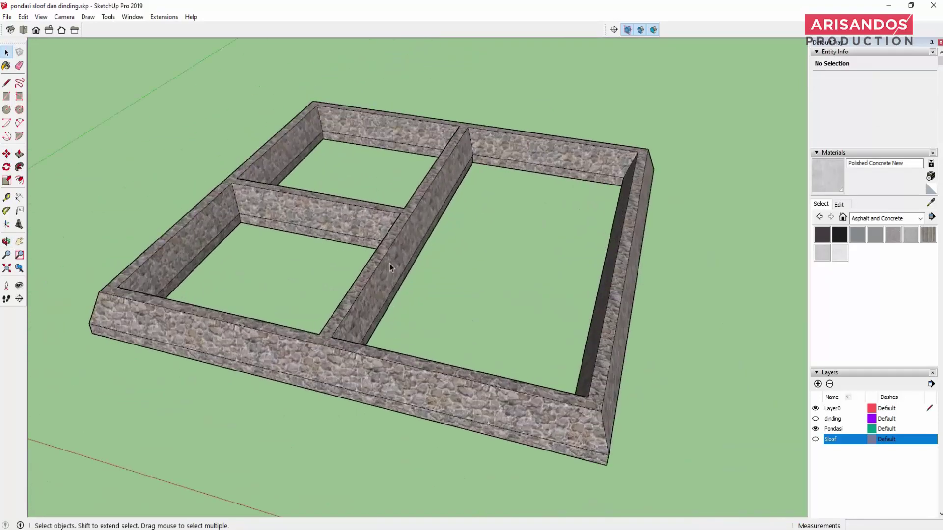
click(390, 265)
scroll(381, 375, down, 3)
scroll(380, 378, down, 2)
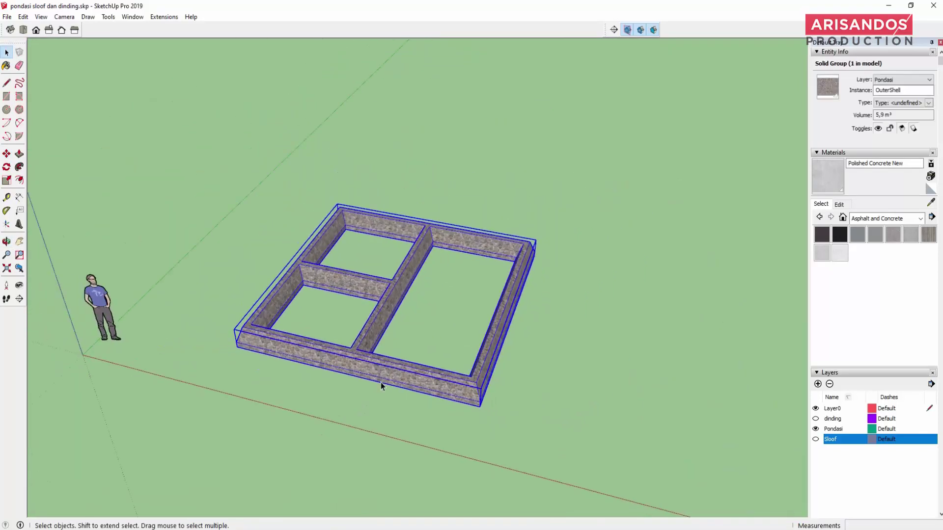
middle_drag(381, 382, 379, 278)
scroll(379, 323, up, 2)
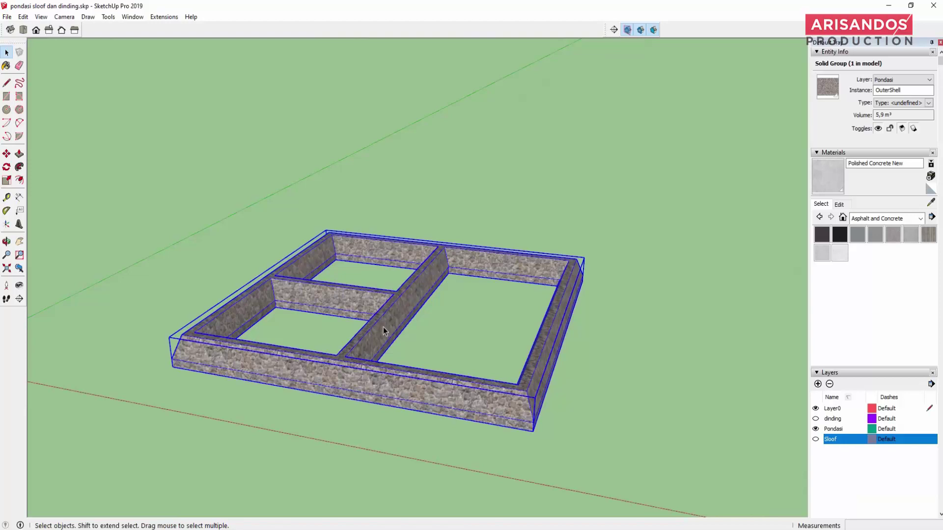
- Show the Sloof layer's beams and zoom out to a lower, wider view
click(815, 439)
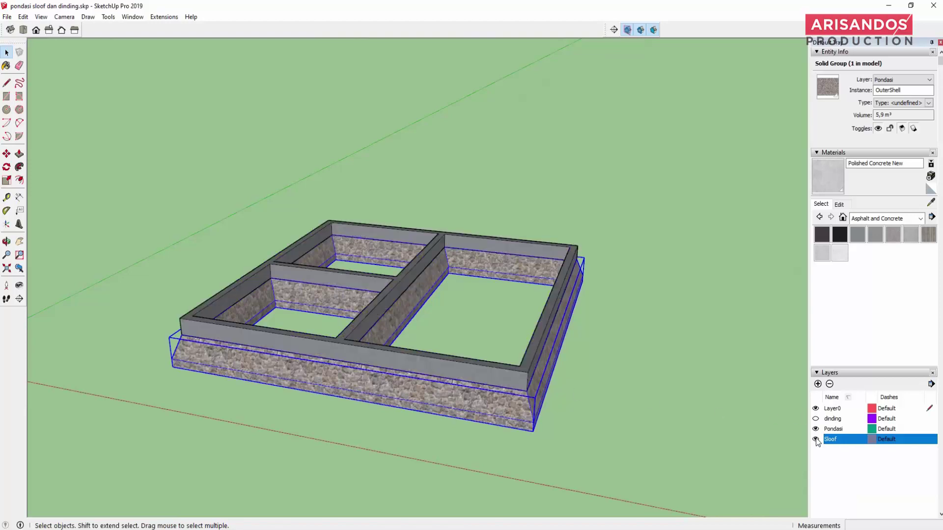
scroll(499, 372, up, 1)
scroll(498, 361, up, 2)
mouse_move(499, 362)
middle_down()
mouse_move(628, 427)
mouse_move(521, 411)
middle_up()
- Select the grey sloof beam group and turn on the dinding layer's walls
click(519, 412)
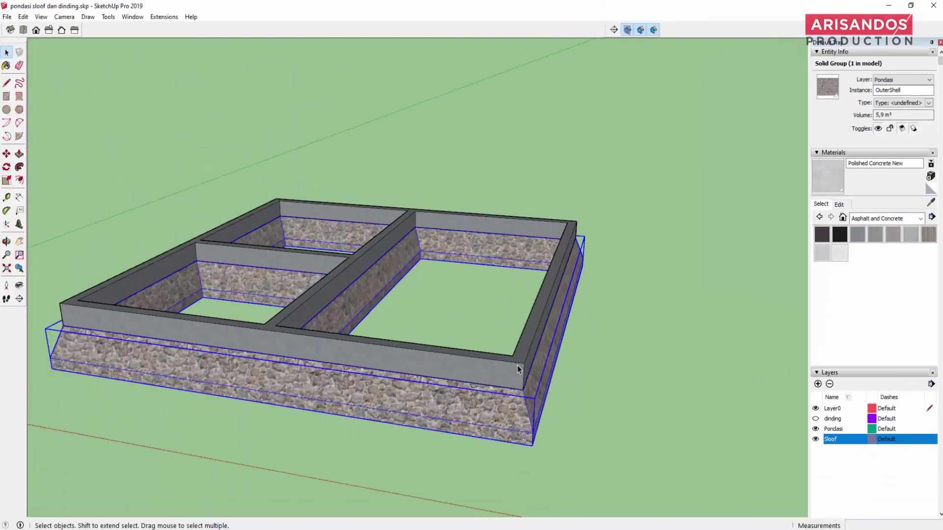
click(517, 371)
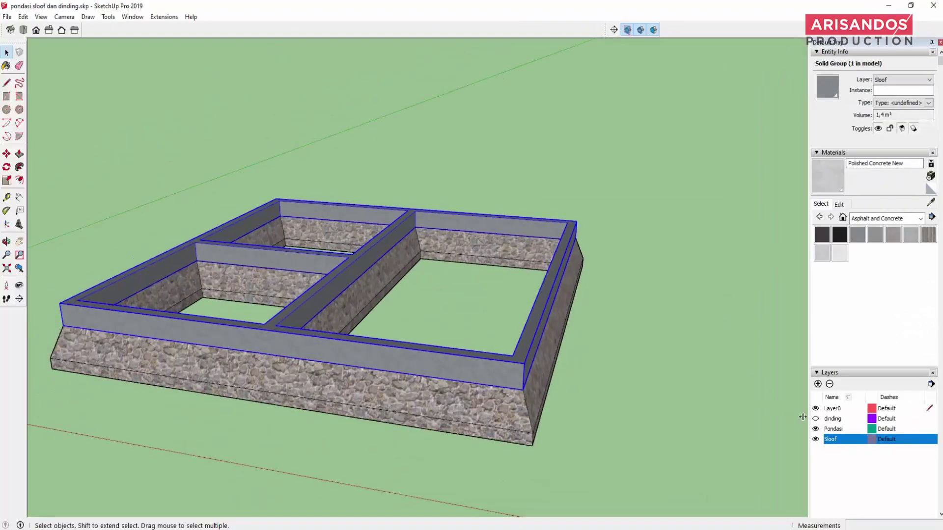
click(815, 419)
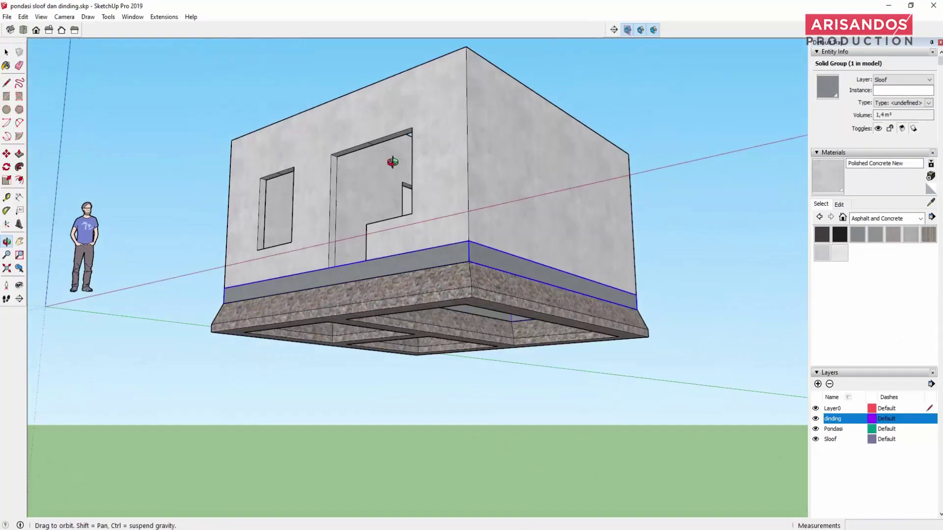
mouse_move(390, 162)
middle_down()
mouse_move(614, 210)
mouse_move(381, 217)
middle_up()
scroll(345, 255, up, 3)
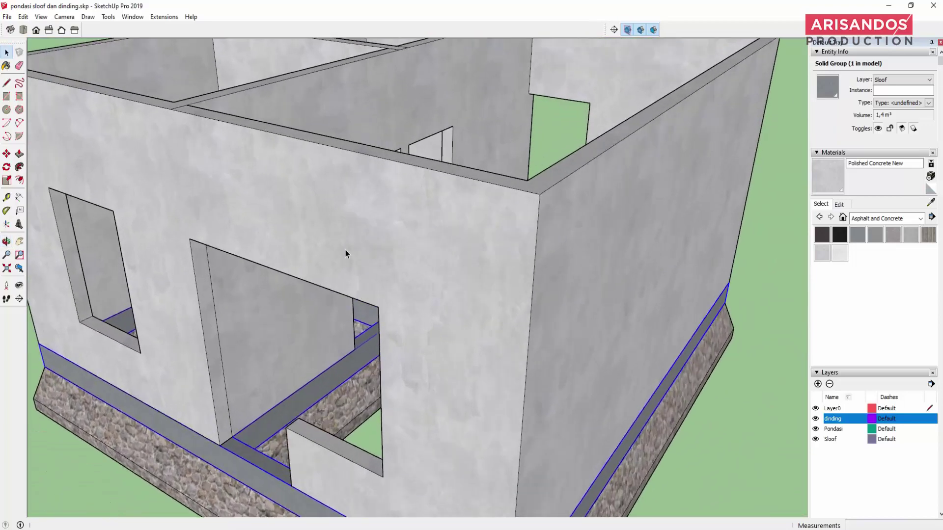
middle_drag(346, 255, 423, 218)
click(422, 219)
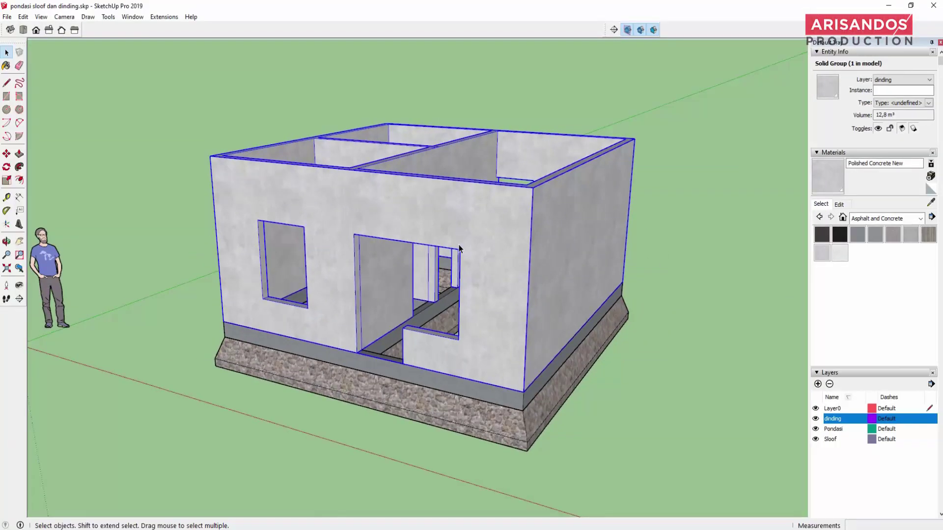
middle_drag(481, 275, 464, 196)
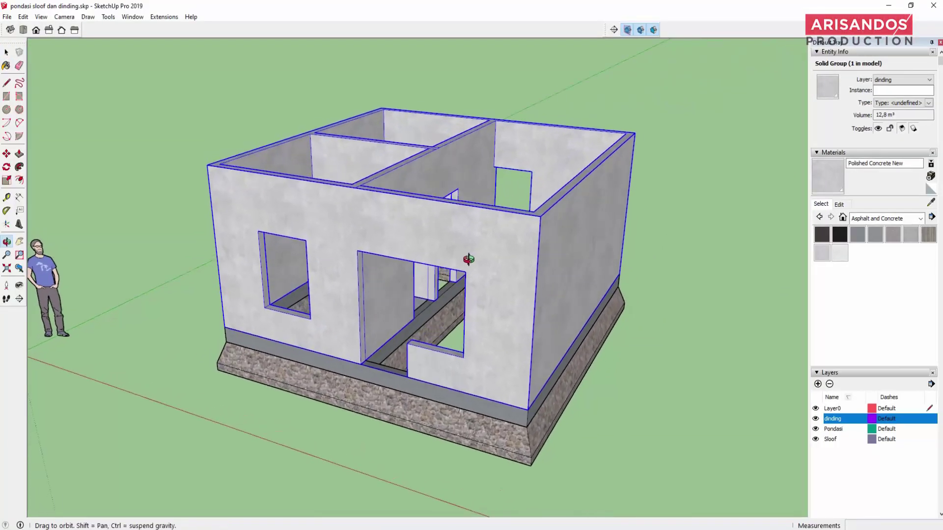
middle_drag(440, 164, 358, 175)
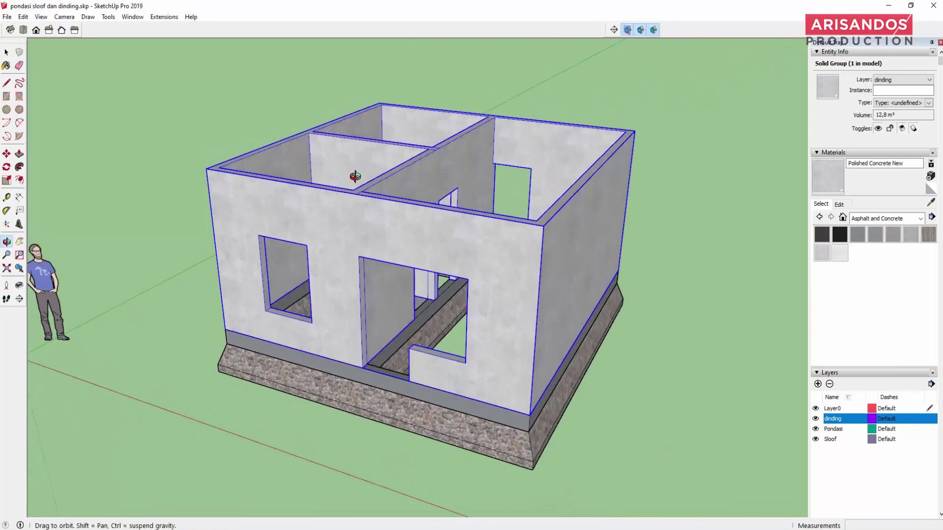
middle_drag(412, 240, 473, 189)
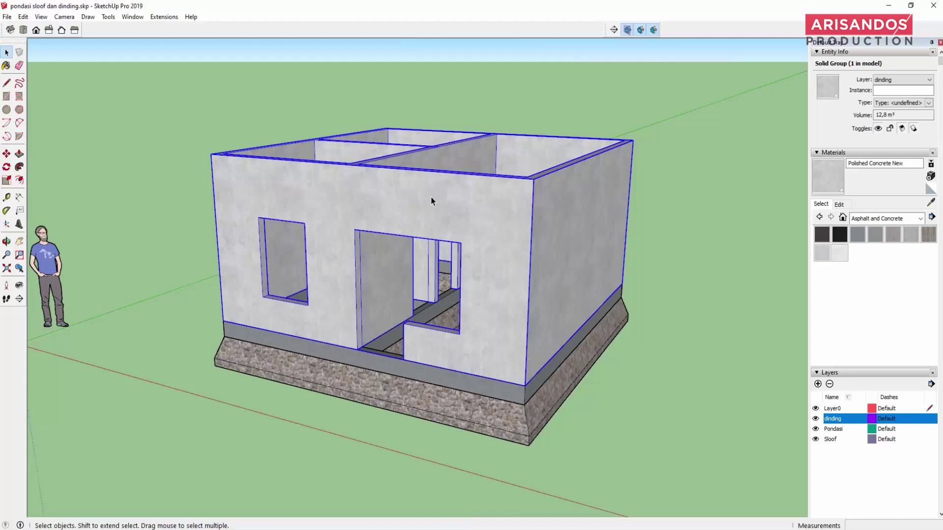
- Inside the walls group, select the front wall face and the interior back wall faces
double_click(431, 197)
mouse_move(431, 196)
middle_down()
mouse_move(484, 225)
mouse_move(494, 246)
mouse_move(472, 229)
middle_up()
click(484, 226)
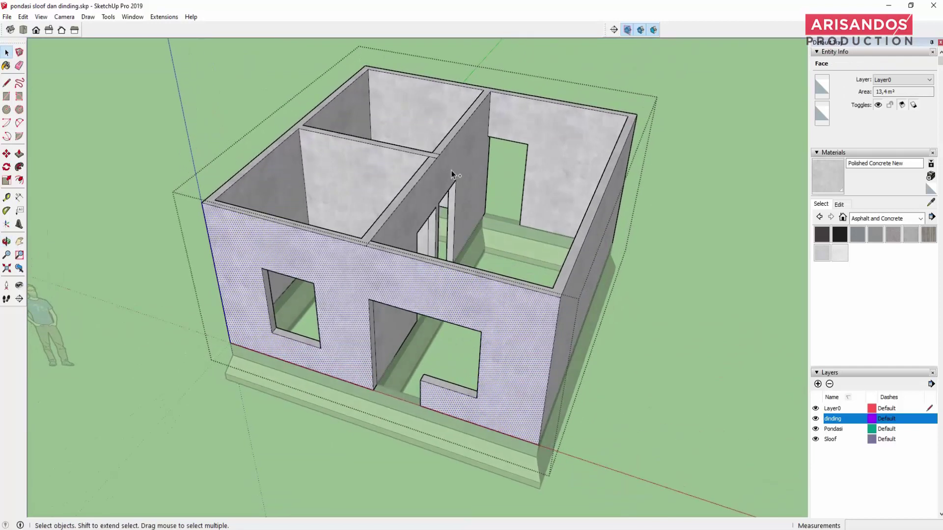
ctrl+click(546, 138)
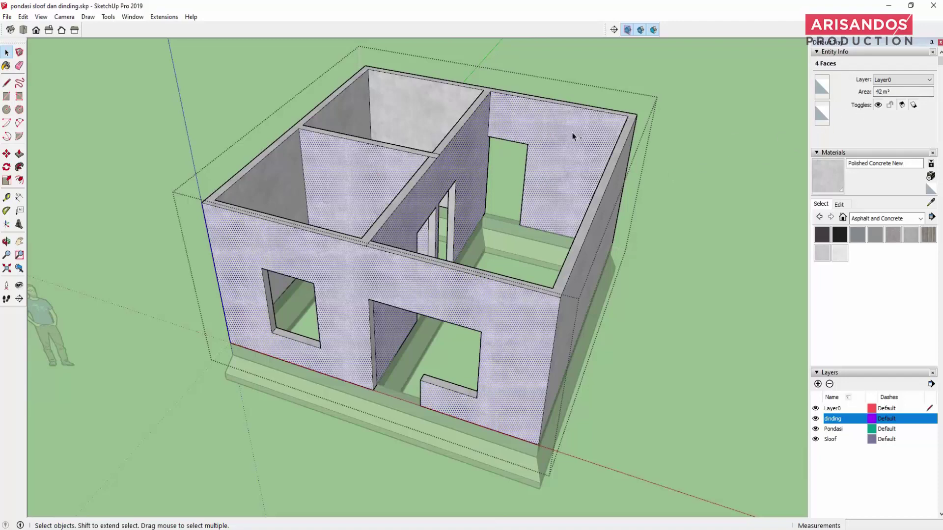
ctrl+click(396, 114)
middle_drag(281, 179, 540, 251)
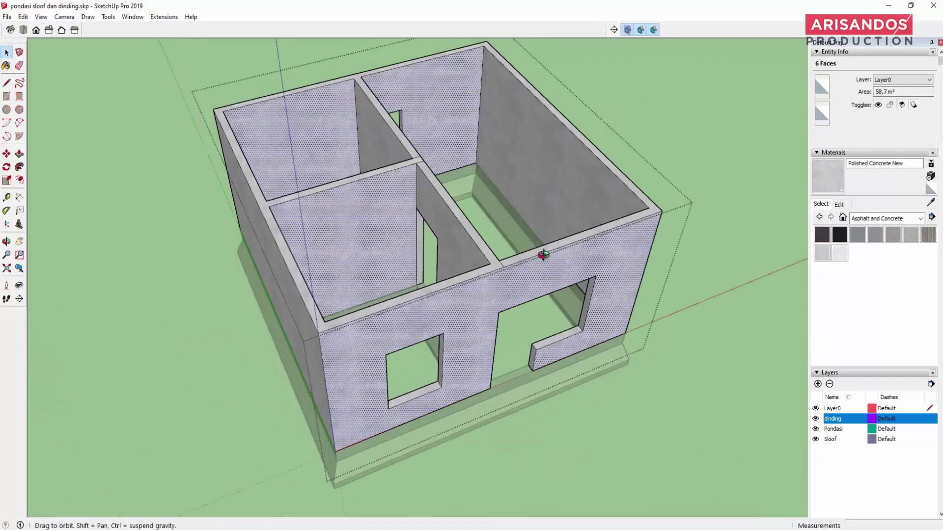
ctrl+click(435, 208)
ctrl+click(412, 143)
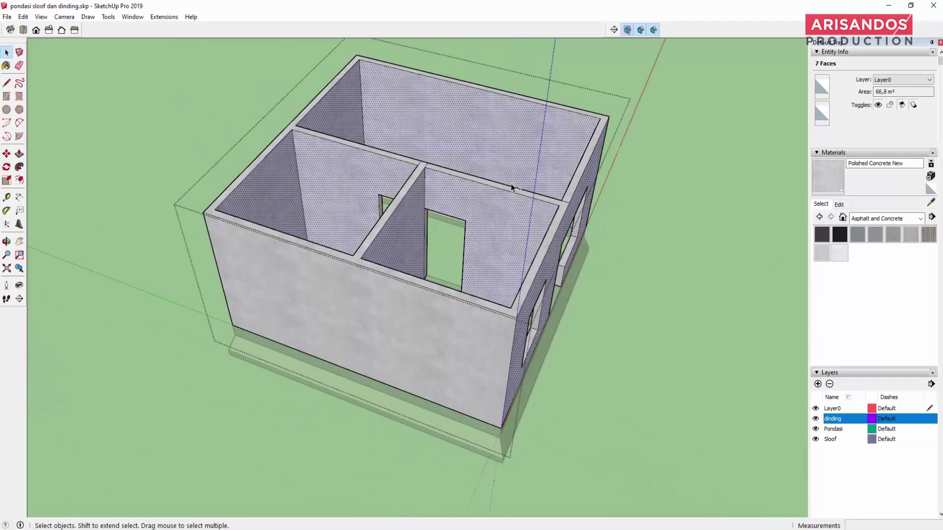
middle_drag(412, 143, 505, 280)
ctrl+click(423, 308)
- Add the remaining front and back wall faces, giving 16 faces totalling 169,3 m²
mouse_move(423, 307)
middle_down()
mouse_move(402, 257)
mouse_move(352, 228)
middle_up()
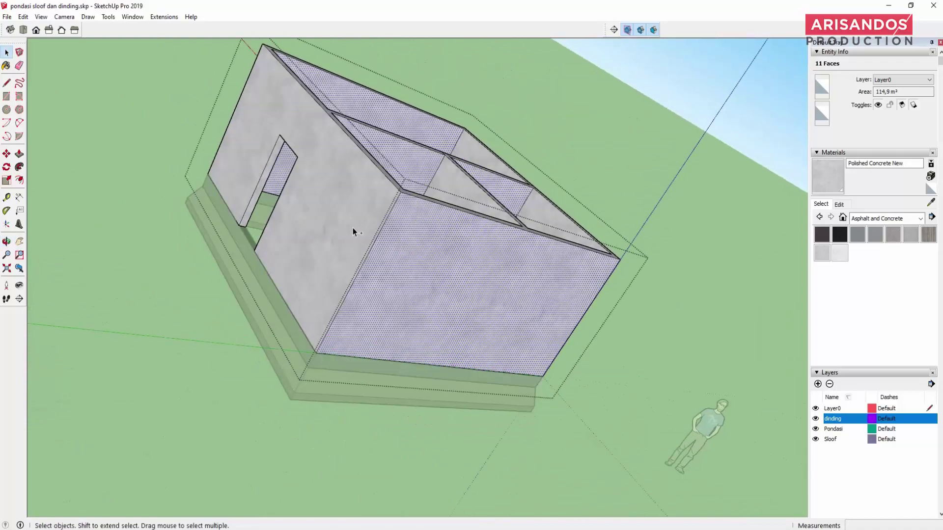
ctrl+click(353, 228)
mouse_move(446, 232)
middle_down()
mouse_move(461, 252)
mouse_move(636, 229)
mouse_move(436, 284)
mouse_move(642, 295)
mouse_move(420, 295)
middle_up()
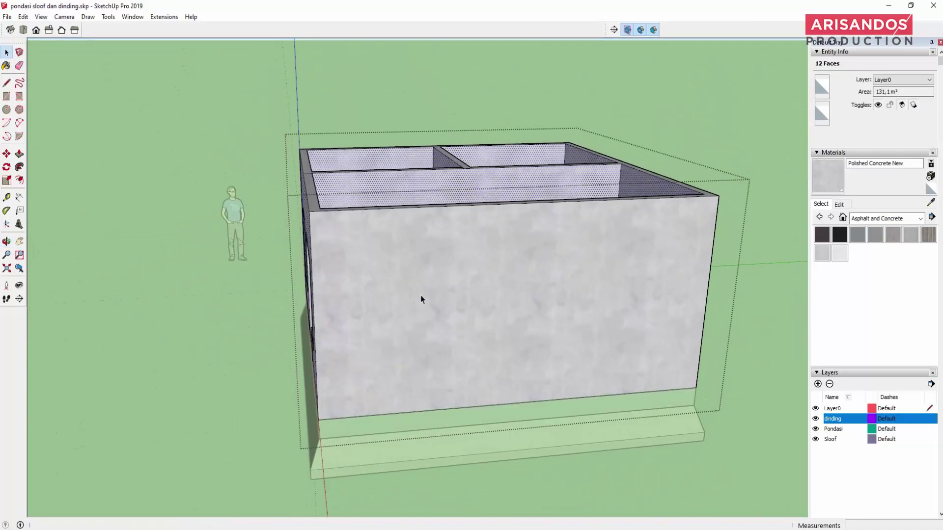
ctrl+click(493, 258)
mouse_move(496, 238)
middle_down()
mouse_move(344, 290)
mouse_move(381, 254)
mouse_move(196, 227)
mouse_move(208, 370)
mouse_move(391, 295)
middle_up()
ctrl+click(342, 146)
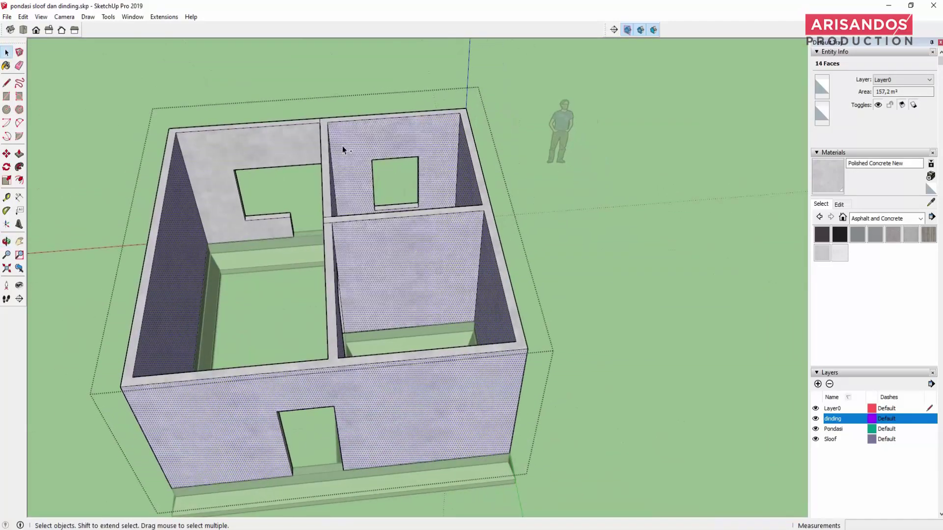
ctrl+click(254, 162)
mouse_move(254, 163)
middle_down()
mouse_move(452, 271)
mouse_move(610, 250)
mouse_move(675, 200)
mouse_move(449, 275)
mouse_move(538, 180)
mouse_move(602, 249)
middle_up()
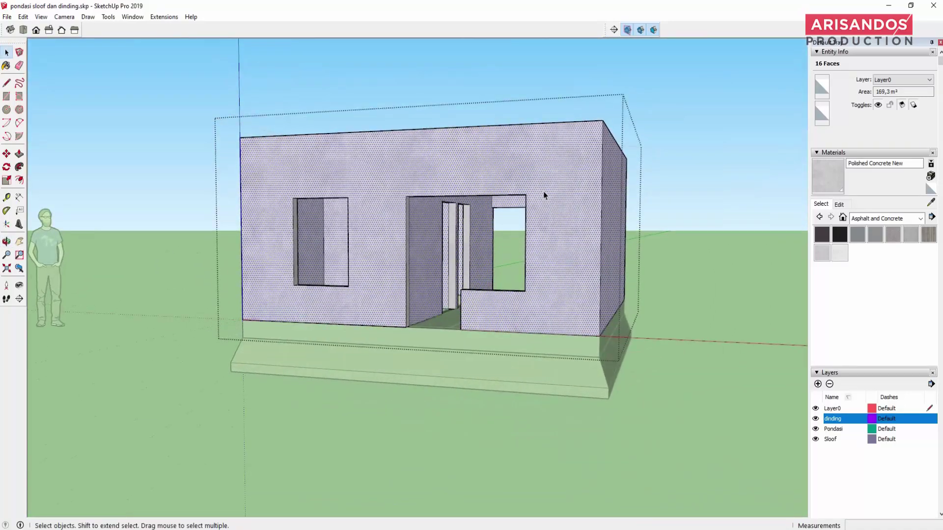
mouse_move(544, 195)
middle_down()
mouse_move(682, 261)
mouse_move(476, 372)
mouse_move(229, 306)
mouse_move(551, 322)
mouse_move(364, 320)
mouse_move(520, 189)
middle_up()
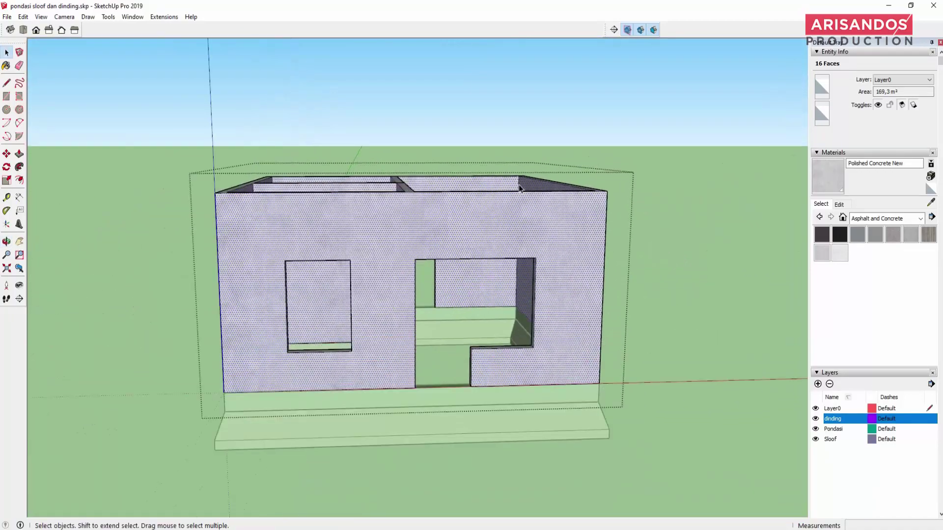
scroll(520, 189, up, 2)
- Exit the walls group and view the house from the front and an elevated corner
click(98, 101)
scroll(276, 197, down, 3)
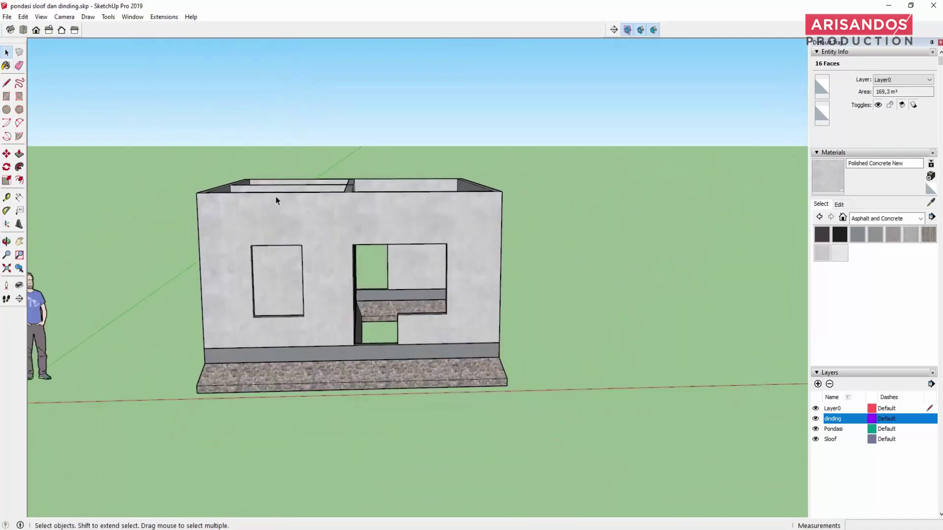
middle_drag(296, 213, 158, 203)
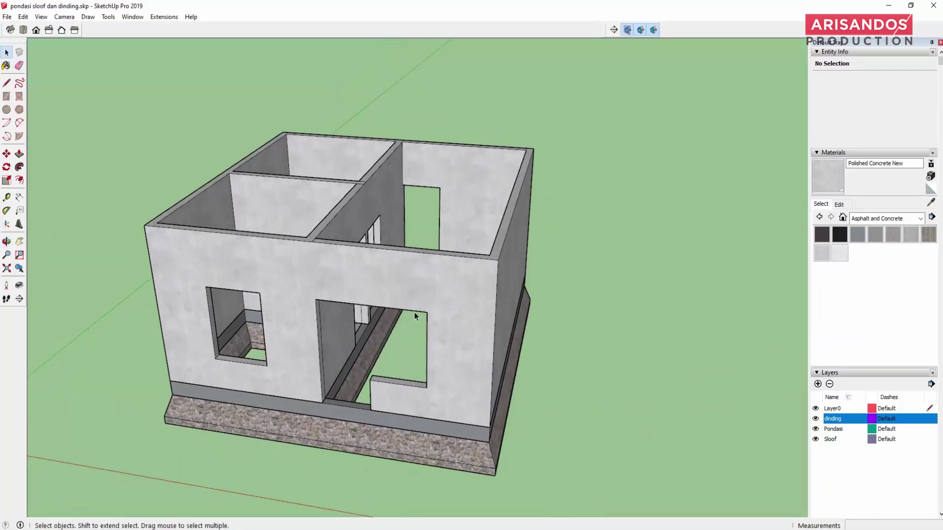
scroll(414, 312, up, 1)
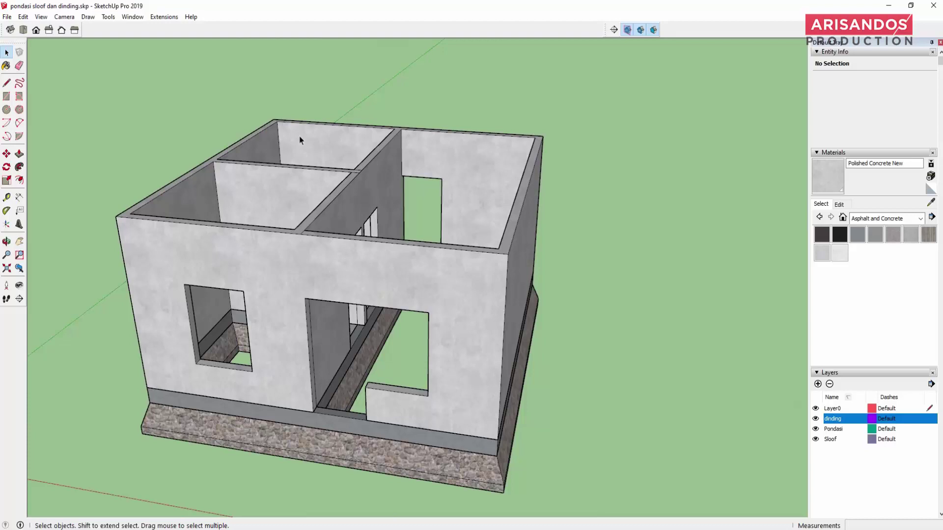
scroll(450, 224, down, 5)
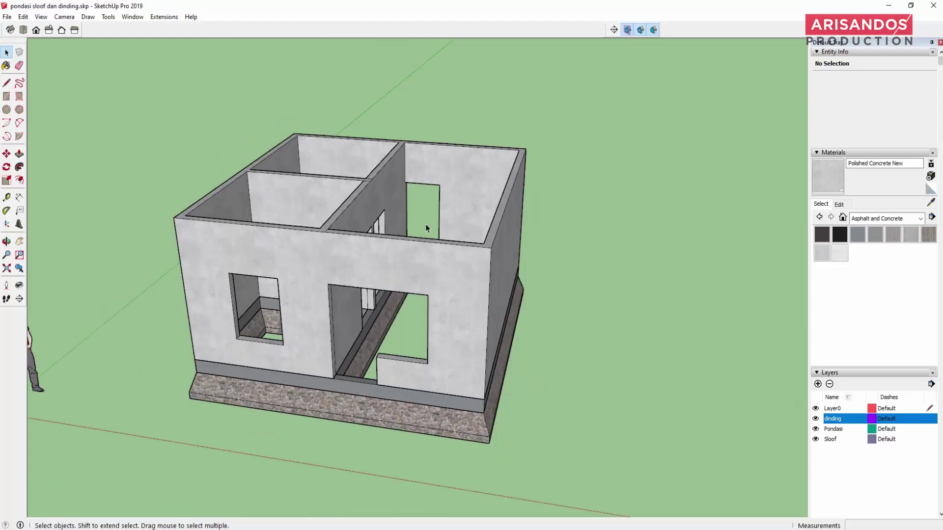
mouse_move(414, 246)
middle_down()
mouse_move(506, 176)
mouse_move(531, 184)
middle_up()
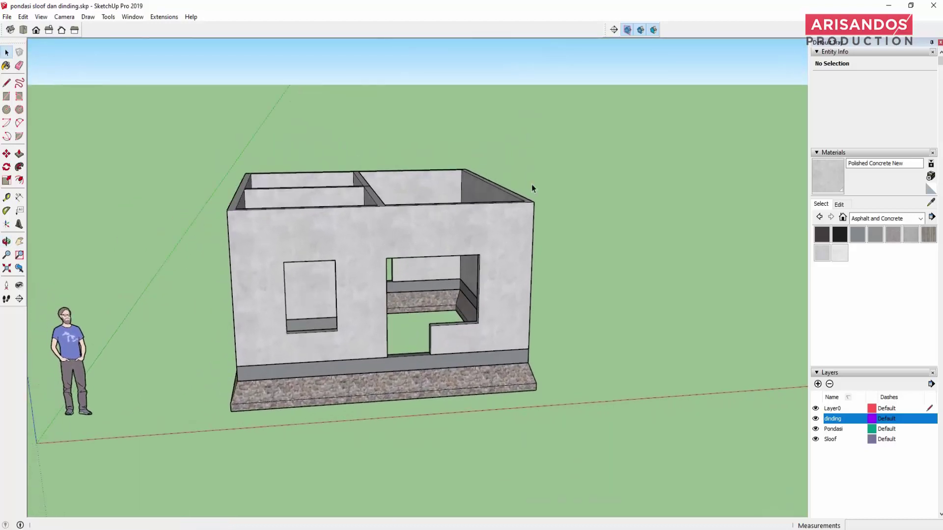
mouse_move(437, 175)
middle_down()
mouse_move(558, 189)
mouse_move(631, 247)
mouse_move(358, 366)
mouse_move(494, 328)
mouse_move(402, 246)
mouse_move(441, 258)
mouse_move(476, 221)
middle_up()
- Select the wall group to confirm it is one 12,8 m³ solid on the dinding layer
click(355, 208)
mouse_move(355, 208)
middle_down()
mouse_move(413, 252)
mouse_move(393, 265)
mouse_move(389, 242)
middle_up()
scroll(413, 252, up, 3)
scroll(377, 275, down, 3)
scroll(393, 265, up, 2)
scroll(395, 274, up, 2)
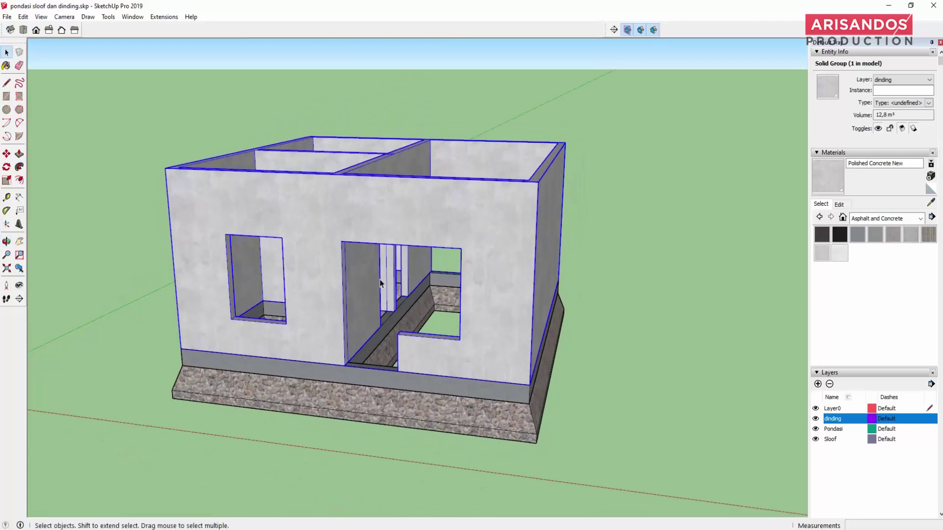
scroll(355, 371, up, 2)
scroll(355, 371, up, 2)
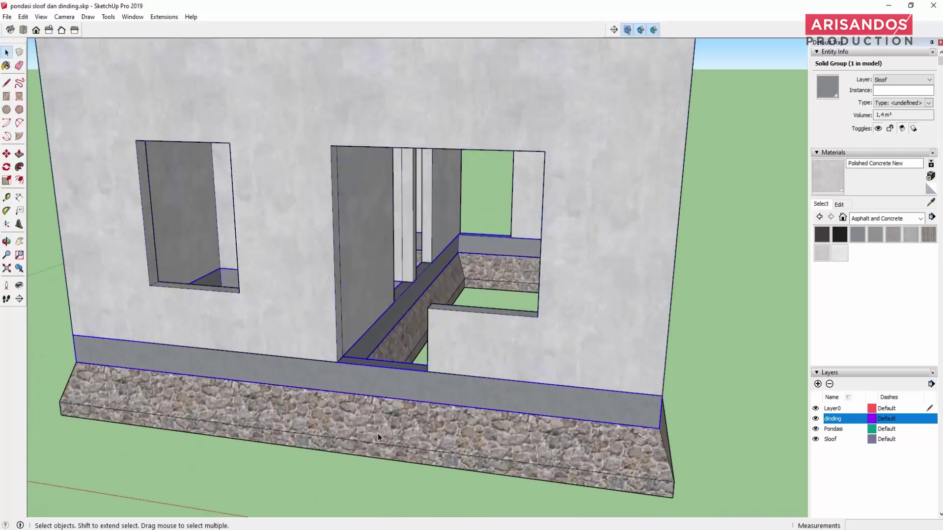
scroll(506, 445, down, 3)
scroll(358, 423, up, 3)
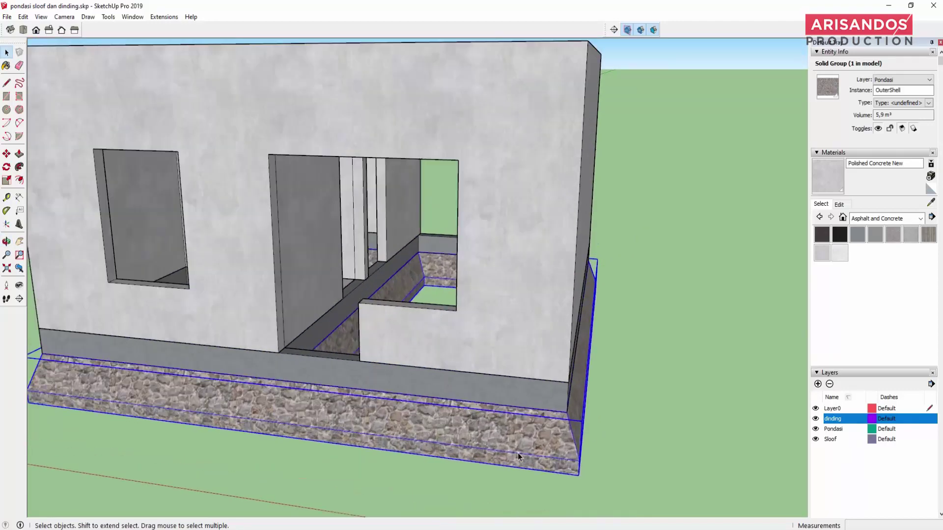
mouse_move(515, 451)
middle_down()
mouse_move(527, 406)
mouse_move(417, 362)
mouse_move(407, 326)
middle_up()
click(408, 344)
click(414, 301)
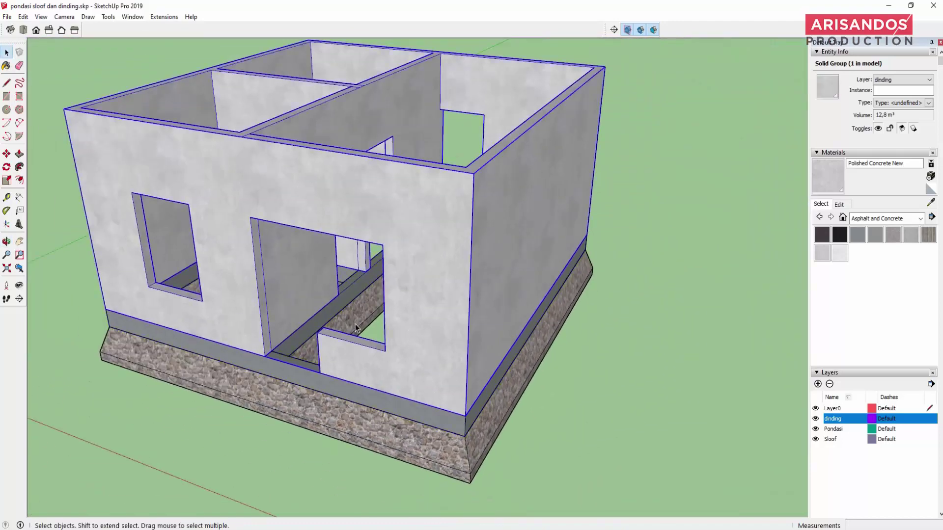
scroll(355, 323, down, 2)
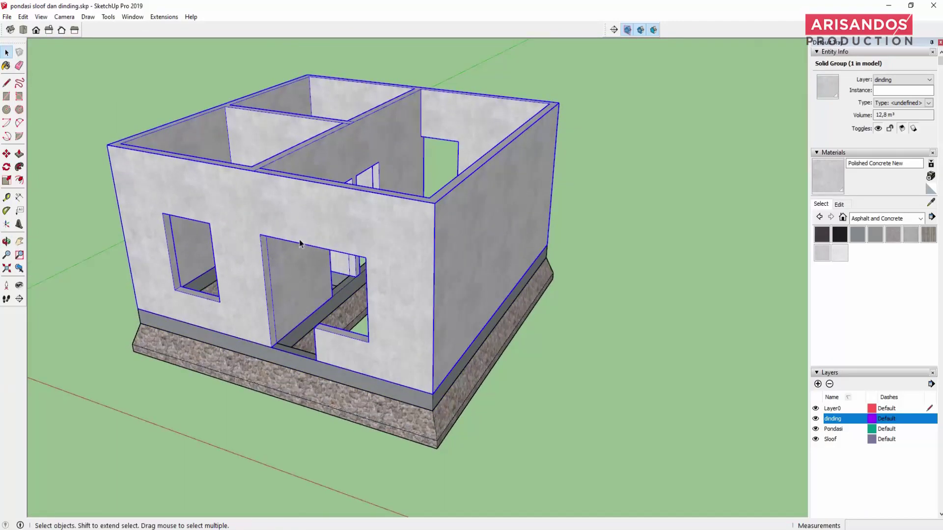
mouse_move(300, 243)
middle_down()
mouse_move(564, 214)
mouse_move(595, 196)
mouse_move(366, 421)
mouse_move(371, 290)
mouse_move(344, 205)
mouse_move(367, 244)
mouse_move(250, 142)
mouse_move(389, 102)
mouse_move(591, 152)
mouse_move(326, 414)
mouse_move(523, 251)
mouse_move(617, 200)
mouse_move(667, 204)
mouse_move(277, 307)
mouse_move(196, 283)
middle_up()
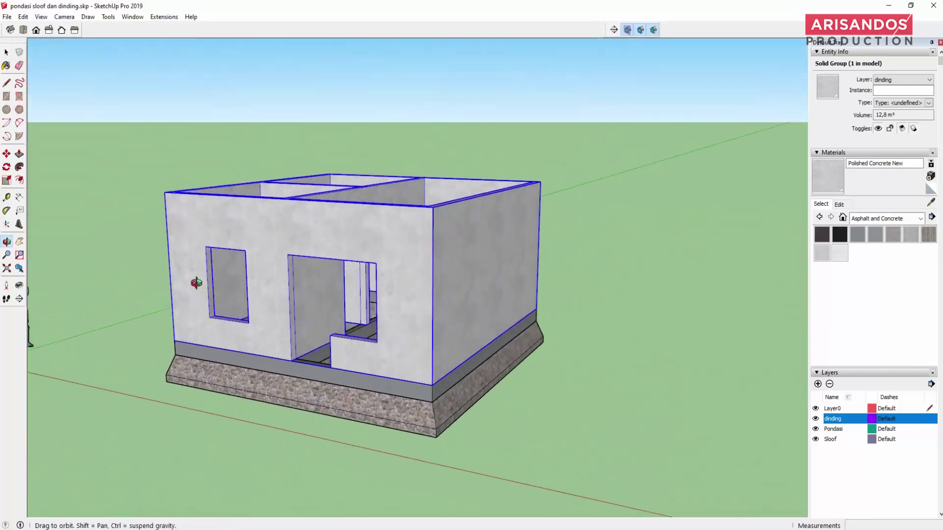
mouse_move(197, 283)
mouse_down()
mouse_move(311, 305)
mouse_move(429, 143)
mouse_move(510, 111)
mouse_move(595, 101)
mouse_move(673, 139)
mouse_move(714, 194)
mouse_move(592, 352)
mouse_move(373, 314)
mouse_move(337, 299)
mouse_move(364, 261)
mouse_move(420, 416)
mouse_move(192, 186)
mouse_up()
key(space)
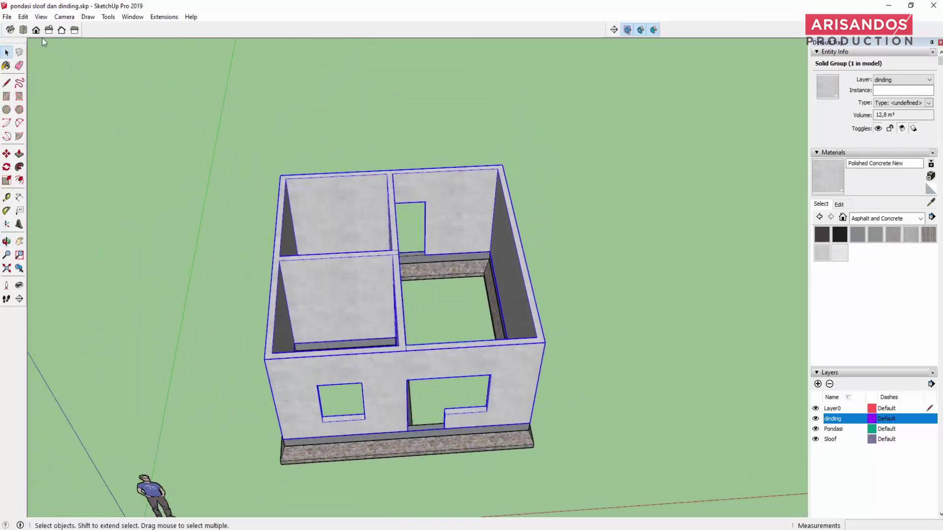
click(36, 29)
mouse_move(567, 312)
middle_down()
mouse_move(378, 379)
mouse_move(417, 259)
mouse_move(399, 336)
middle_up()
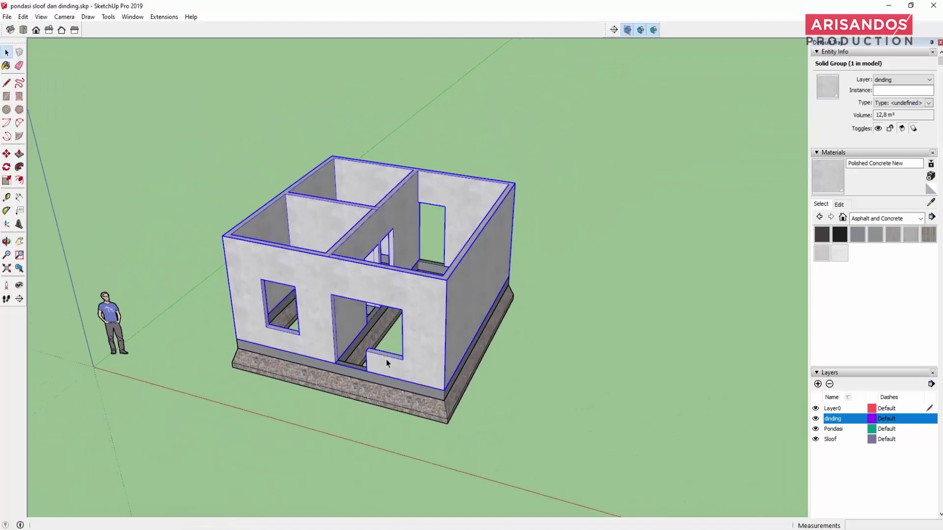
mouse_move(301, 342)
middle_down()
mouse_move(480, 183)
mouse_move(547, 179)
mouse_move(592, 193)
middle_up()
key(space)
scroll(611, 263, up, 3)
middle_drag(611, 264, 347, 364)
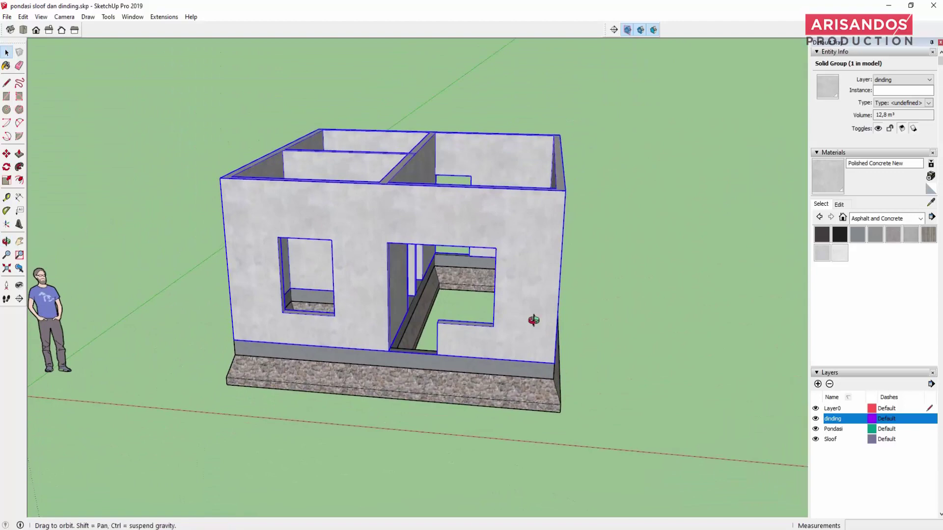
mouse_move(533, 320)
middle_down()
mouse_move(384, 366)
mouse_move(501, 339)
mouse_move(525, 320)
middle_up()
mouse_move(446, 336)
middle_down()
mouse_move(544, 225)
mouse_move(589, 203)
mouse_move(604, 263)
mouse_move(530, 362)
mouse_move(491, 395)
mouse_move(425, 300)
mouse_move(406, 240)
middle_up()
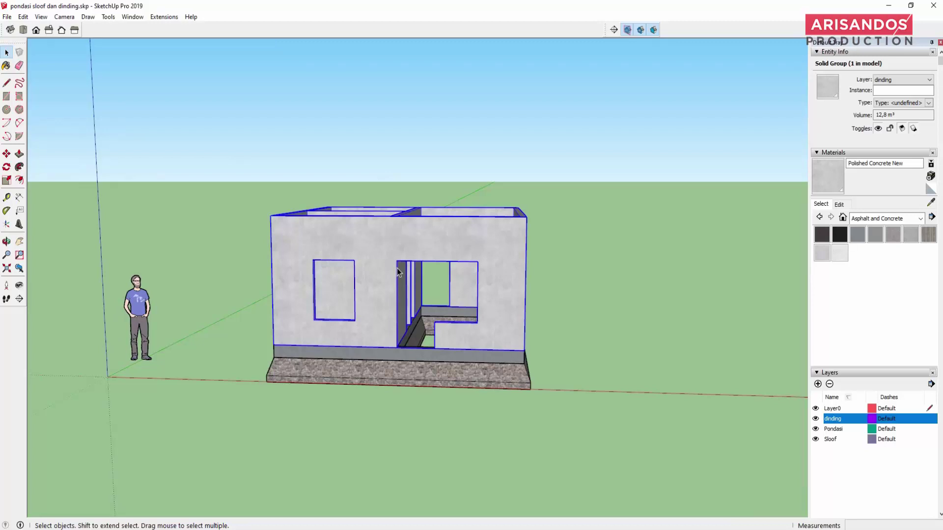
scroll(542, 281, up, 2)
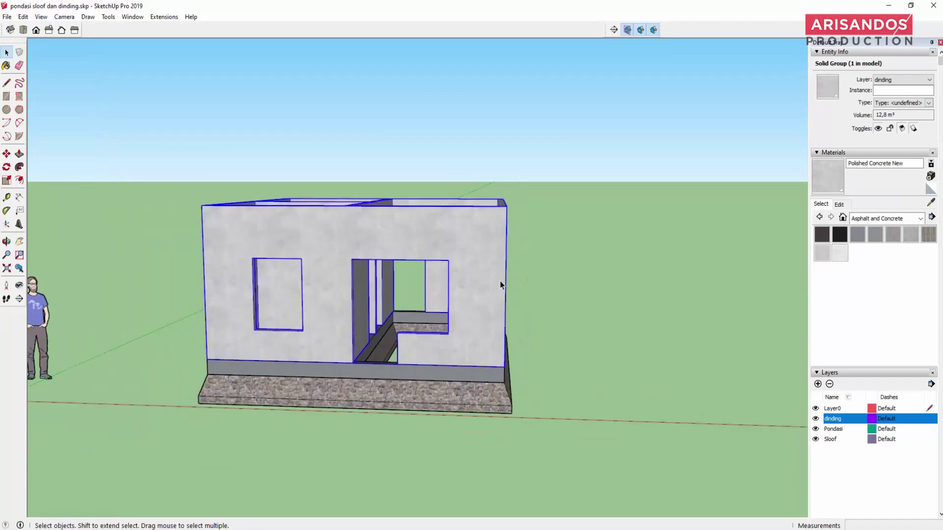
scroll(499, 284, down, 3)
mouse_move(500, 285)
middle_down()
mouse_move(362, 387)
mouse_move(411, 237)
mouse_move(408, 313)
mouse_move(303, 307)
middle_up()
scroll(303, 307, up, 3)
mouse_move(363, 268)
middle_down()
mouse_move(301, 322)
mouse_move(315, 295)
mouse_move(374, 331)
mouse_move(474, 341)
mouse_move(597, 299)
middle_up()
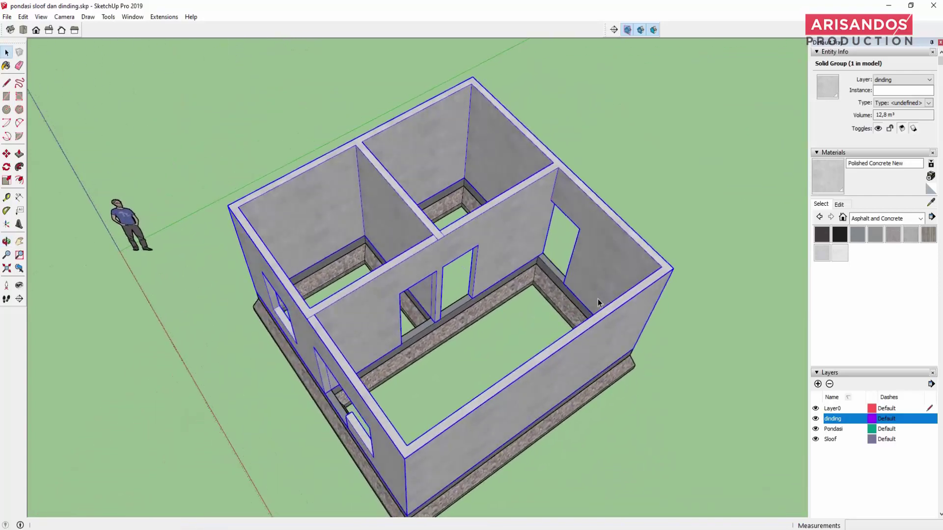
scroll(354, 387, down, 3)
middle_drag(355, 387, 536, 178)
scroll(552, 222, up, 4)
scroll(552, 222, down, 3)
mouse_move(552, 222)
middle_down()
mouse_move(520, 204)
mouse_move(561, 175)
middle_up()
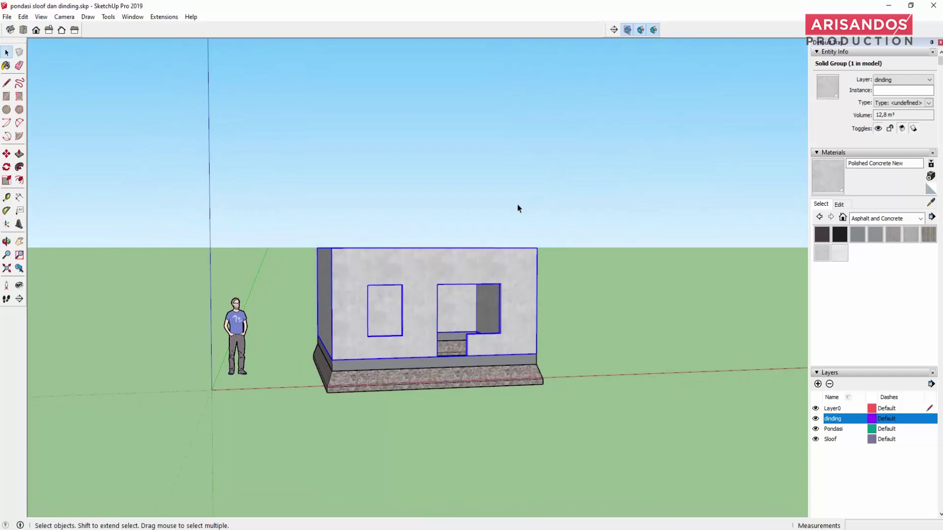